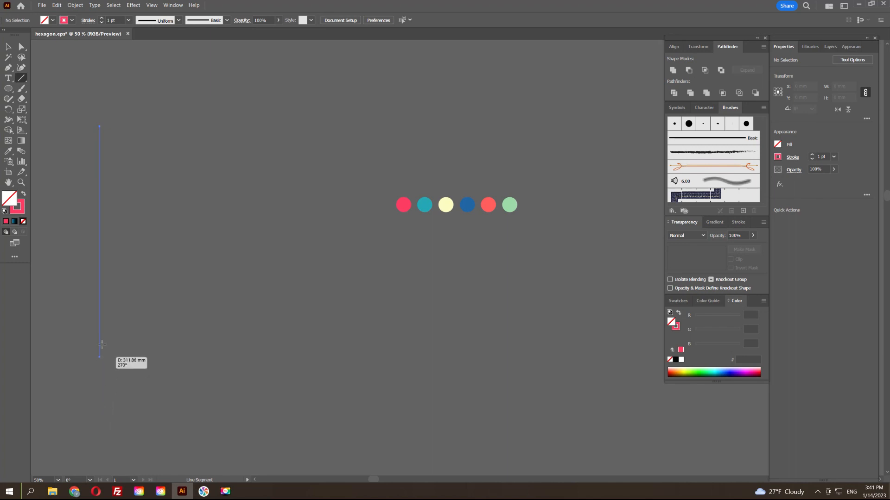
Apply the tapered wedge width profile to the drawn vertical pink line so it narrows toward its lower end.
key("v")
scroll(102, 169, "up", 1, "alt")
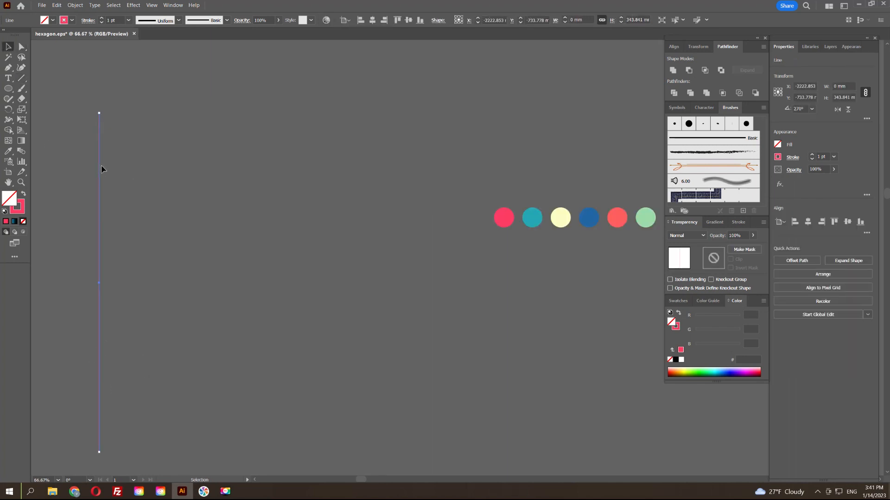
left_click(738, 221)
left_click(716, 361)
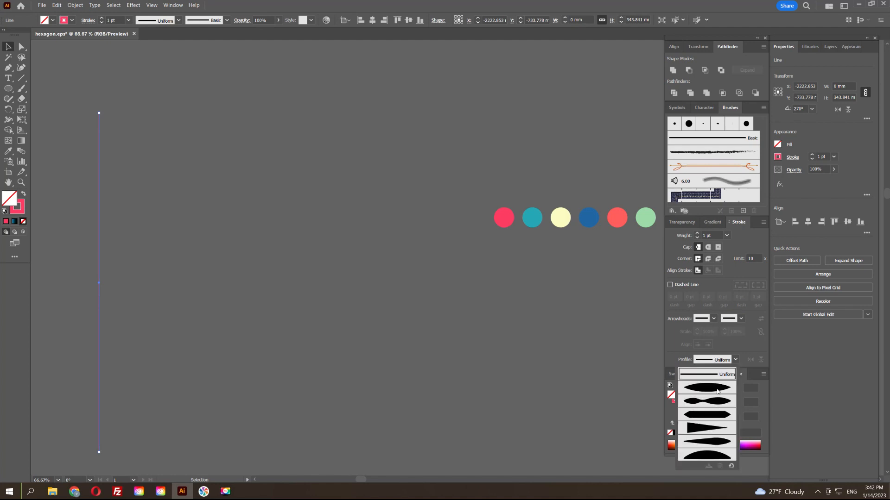
left_click(709, 431)
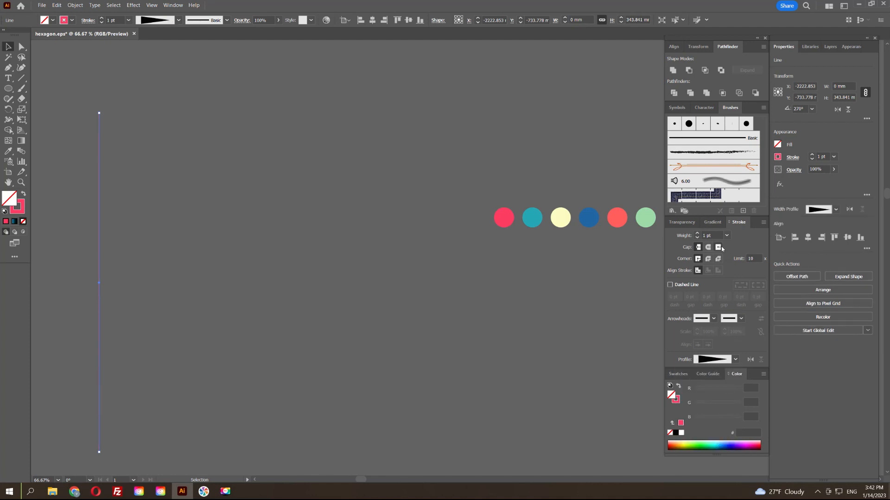
Set the tapered line's stroke weight to 22 pt and give it round caps and round corners.
left_click(697, 233)
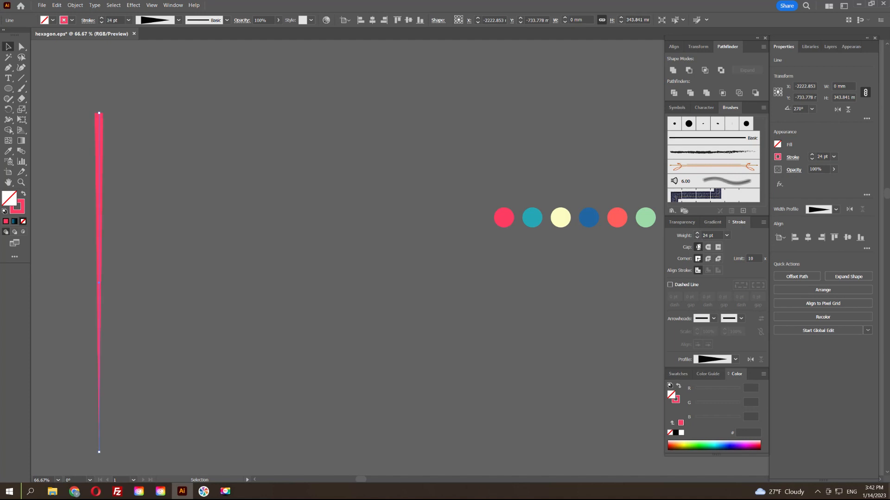
left_click(708, 248)
left_click(707, 259)
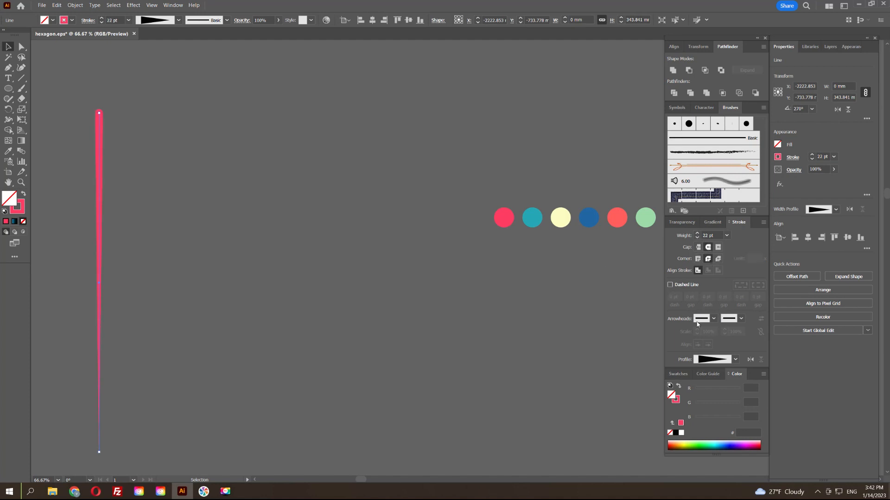
Make the line a dashed stroke with a 0 pt dash and a 10 pt gap to form round dots.
left_click(670, 285)
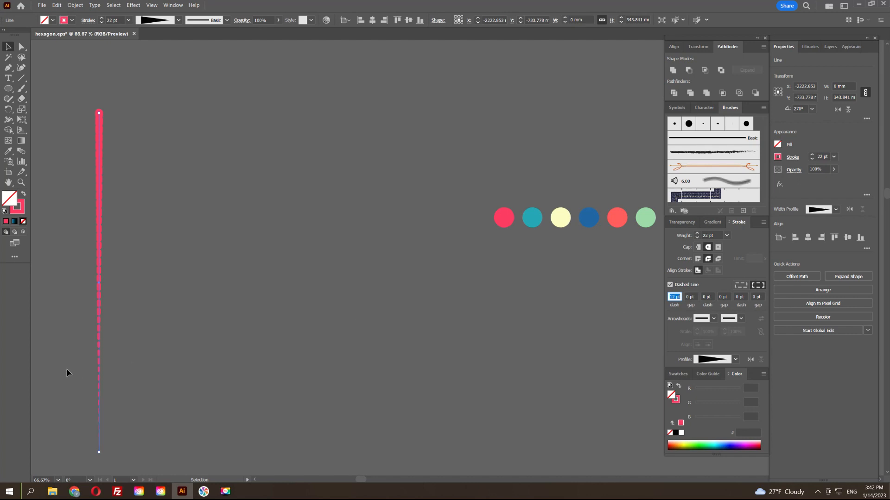
scroll(67, 372, "up", 3)
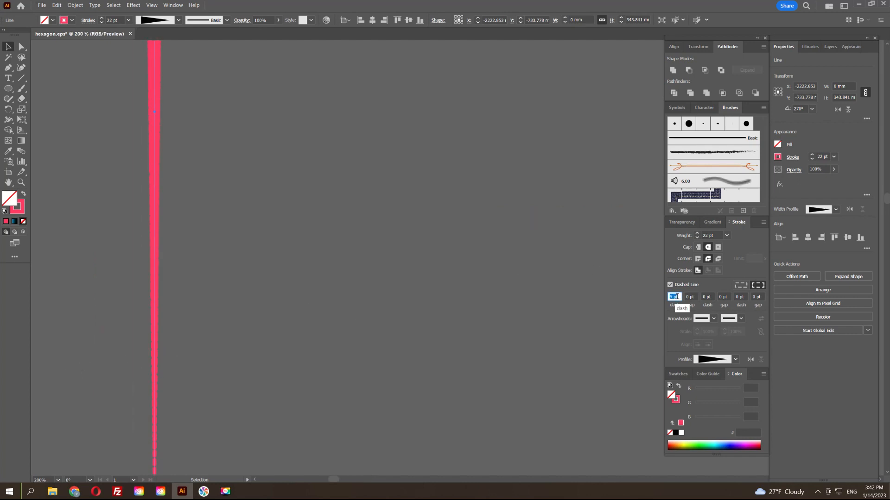
type("4")
left_click(692, 296)
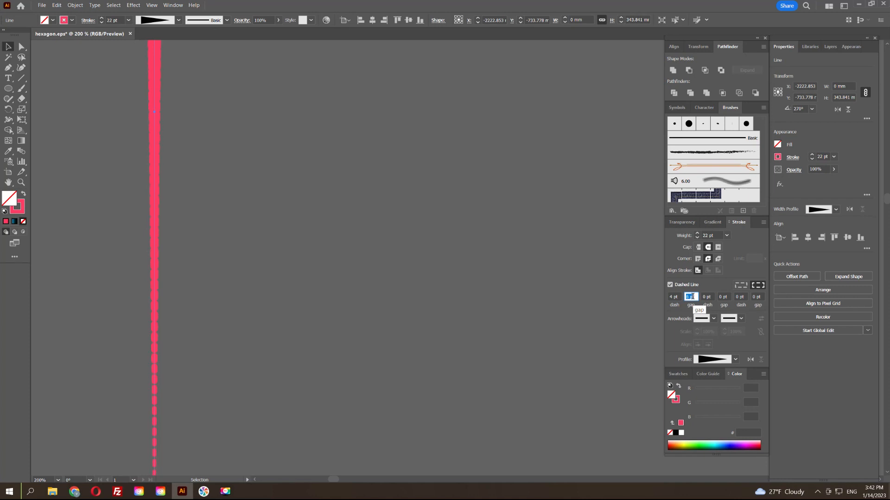
left_click(675, 295)
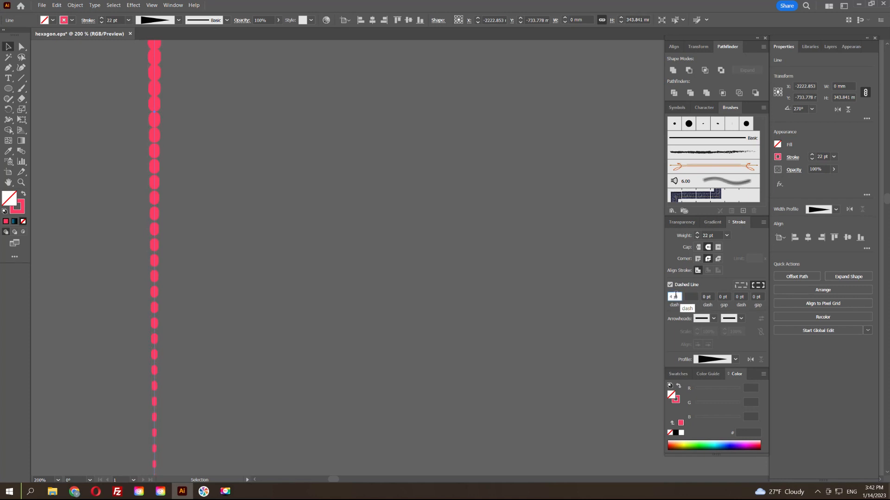
left_click(693, 297)
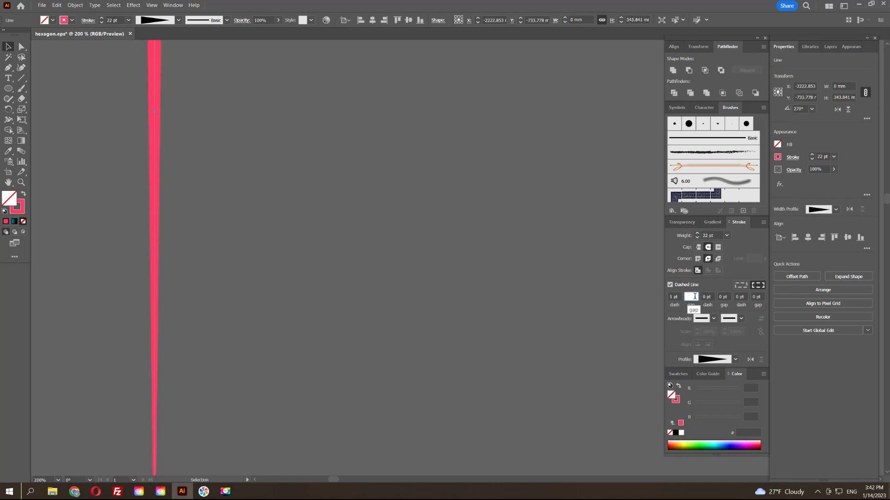
type("10")
left_click(676, 297)
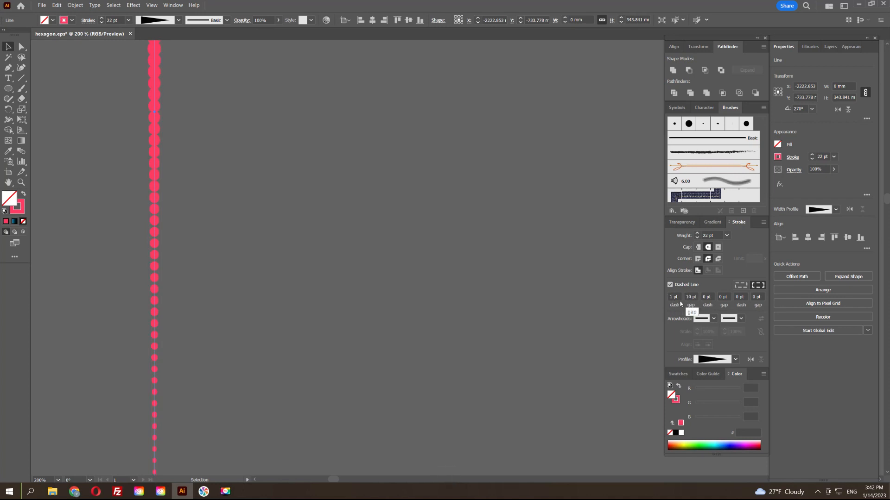
scroll(677, 296, "down", 1)
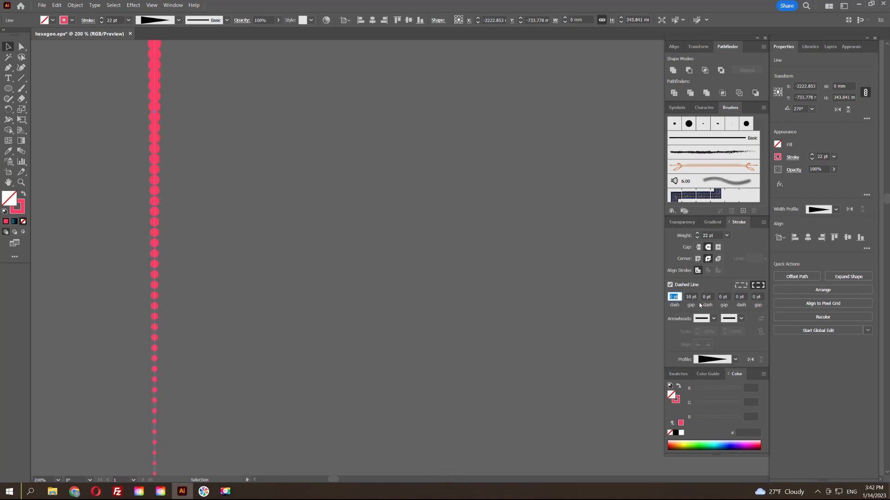
left_click(633, 302)
scroll(153, 260, "up", 2)
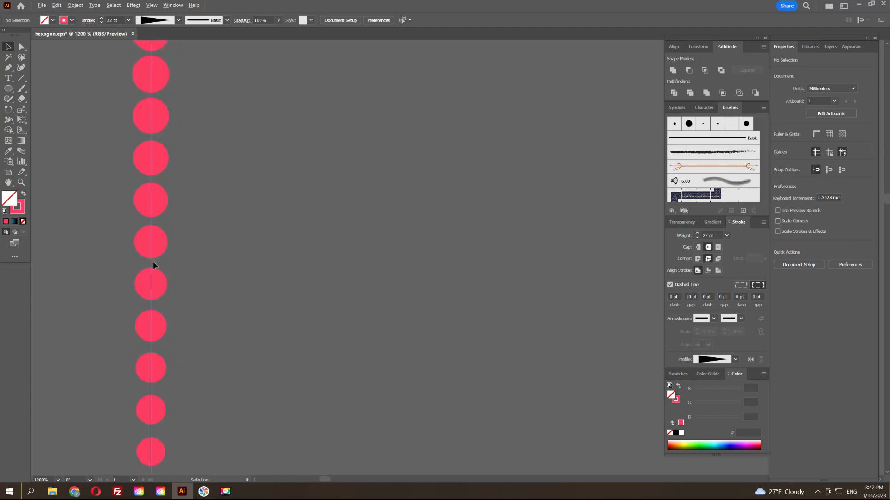
Increase the dotted line's dash gap to 20 pt to space the dots further apart.
left_click(181, 266)
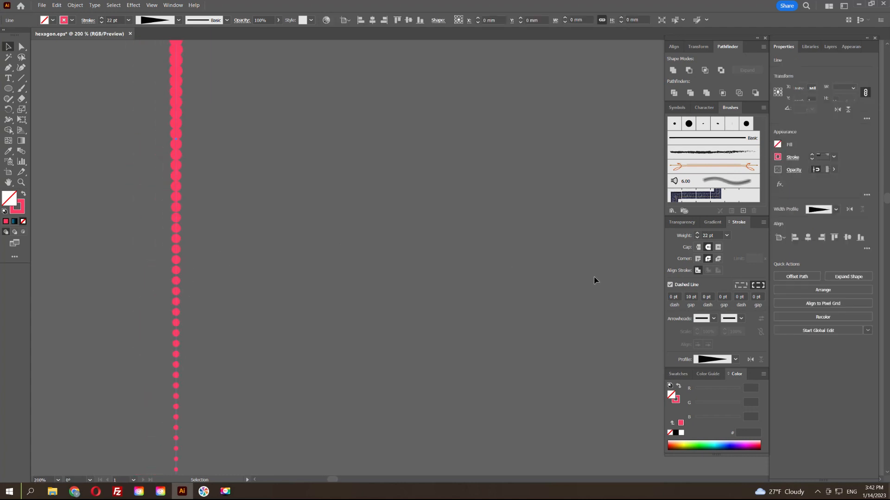
key("Up")
key("Up")
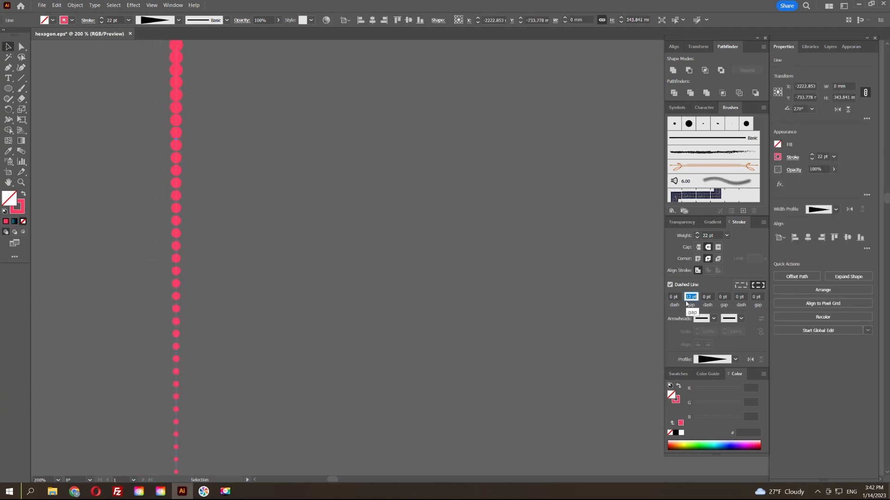
left_click(423, 267)
scroll(421, 269, "down", 2)
key("space")
left_click_drag(437, 182, 304, 320)
left_click(165, 119)
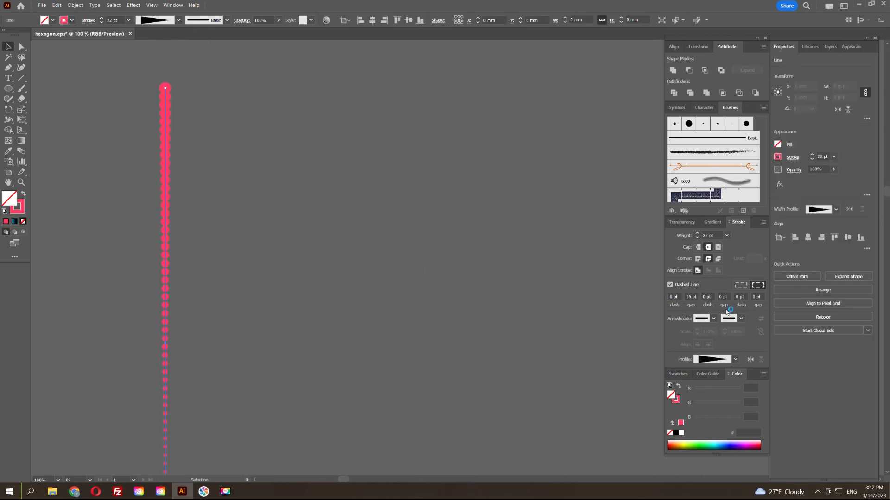
left_click(691, 297)
key("Down")
left_click(387, 250)
Move the dotted line closer to the colour circles and place a copy on each side at staggered lower heights.
key("space")
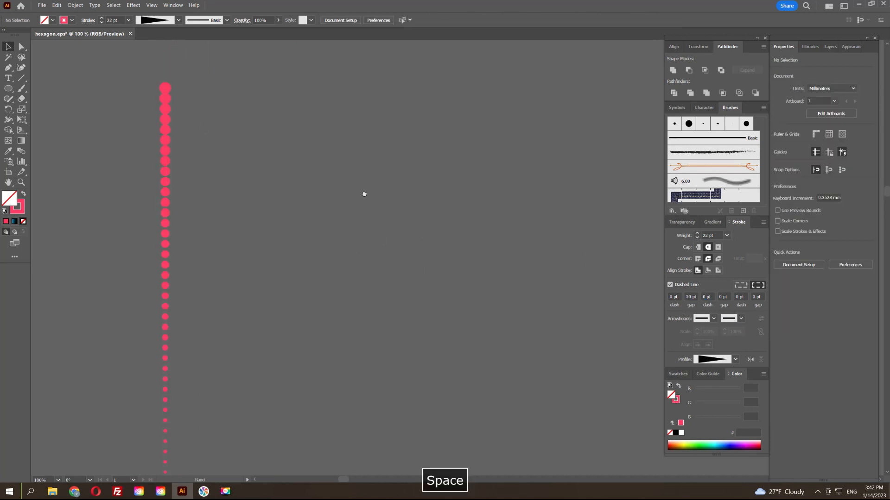
scroll(207, 191, "down", 2)
key("space")
left_click_drag(240, 168, 208, 176)
scroll(211, 395, "up", 5)
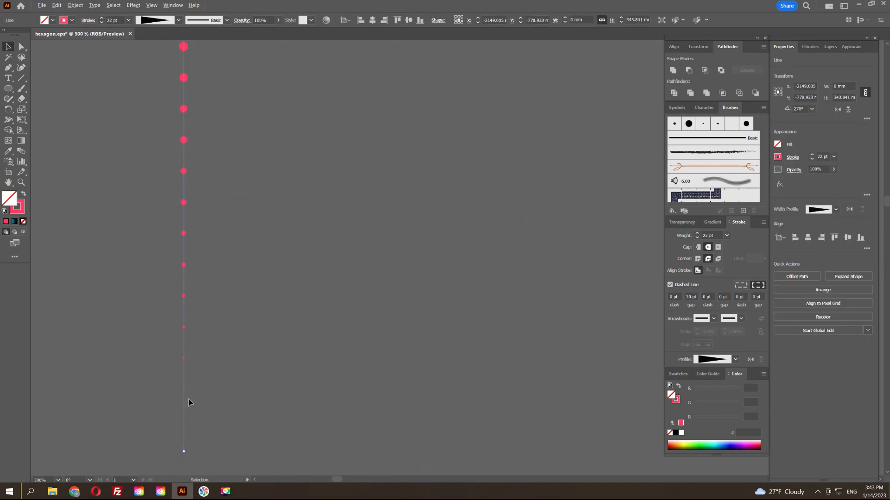
scroll(211, 385, "down", 4)
left_click_drag(292, 258, 233, 336)
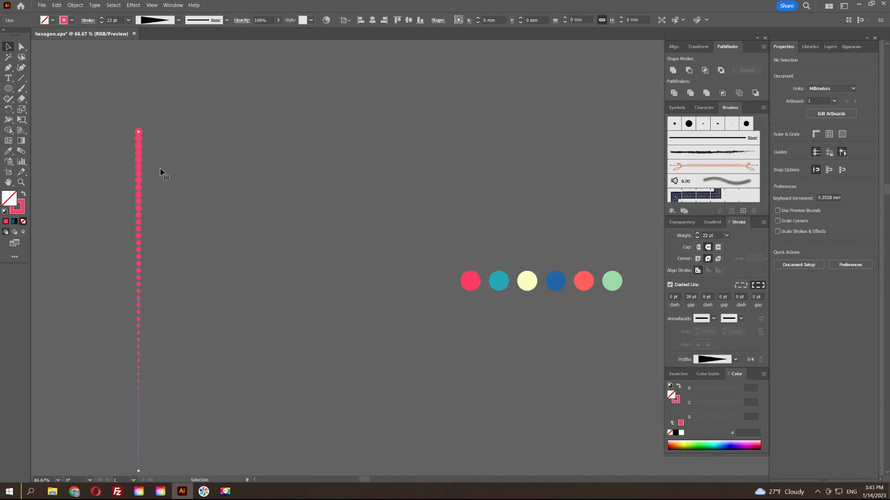
left_click_drag(138, 162, 158, 187)
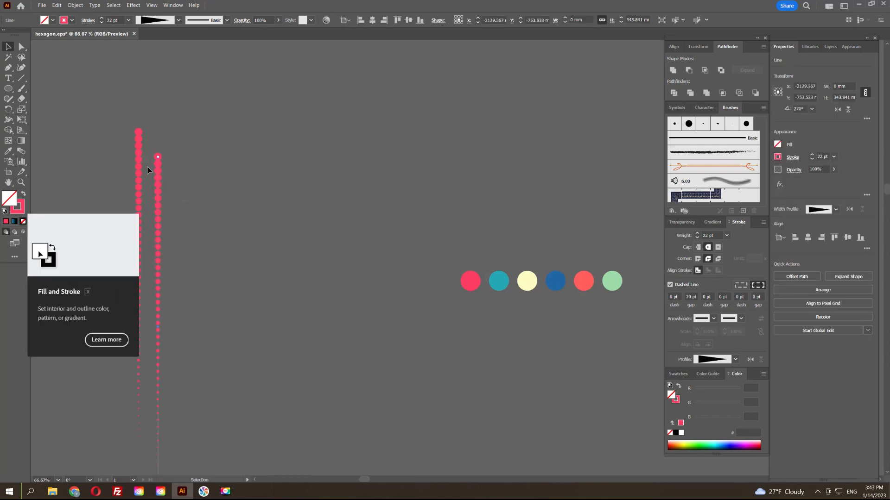
left_click_drag(157, 183, 121, 193)
left_click(94, 258)
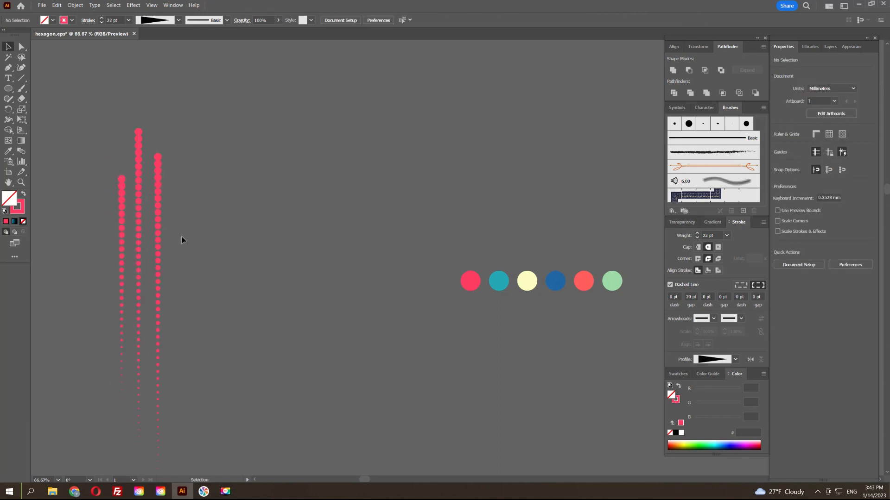
Duplicate the dotted lines toward the right at staggered heights to build a row of ten lines.
left_click_drag(182, 240, 111, 218)
left_click_drag(139, 189, 191, 148)
left_click(200, 131)
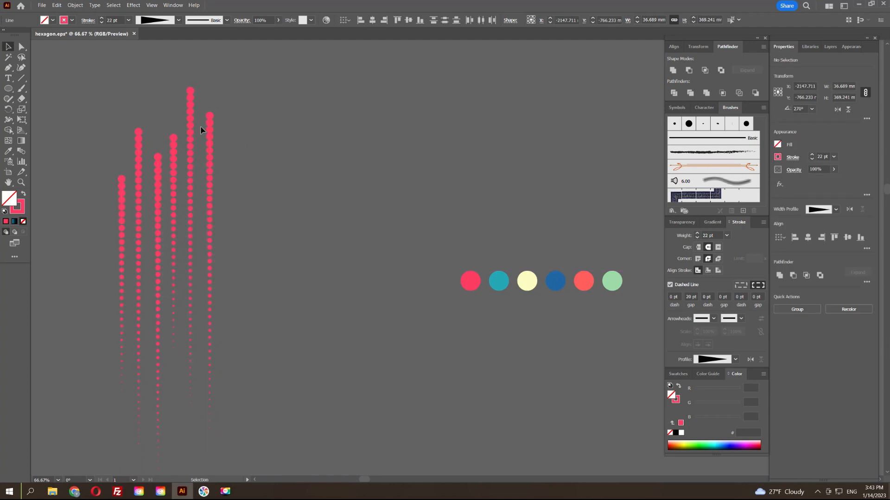
left_click_drag(165, 177, 230, 200)
left_click(318, 196)
key("space")
left_click_drag(321, 212, 277, 232)
left_click_drag(60, 279, 287, 134)
left_click_drag(236, 112, 194, 162)
left_click(227, 257)
key("space")
left_click_drag(244, 288, 314, 202)
scroll(206, 222, "up", 2)
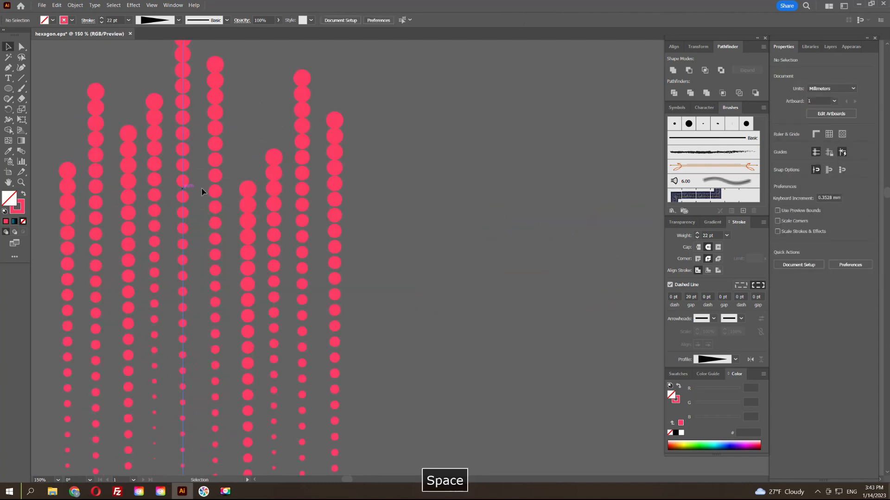
Copy four of the dotted lines to the right end of the row, making fourteen lines.
scroll(170, 194, "down", 1)
left_click_drag(189, 242, 190, 242)
left_click_drag(166, 214, 364, 216)
left_click_drag(364, 177, 364, 187)
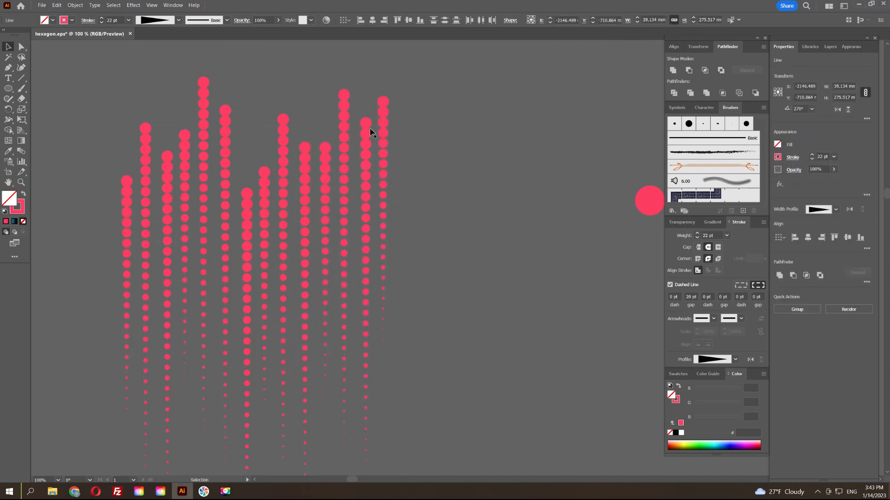
left_click(399, 162)
Adjust the heights of the eleventh and twelfth dotted lines to vary the row's upper edge.
left_click_drag(346, 125, 347, 108)
left_click_drag(325, 151, 324, 91)
left_click(408, 102)
left_click_drag(441, 94, 343, 131)
Select all the dotted lines and stretch them downward to an overall height of about 427 mm.
scroll(386, 145, "down", 1)
left_click_drag(88, 248, 361, 125)
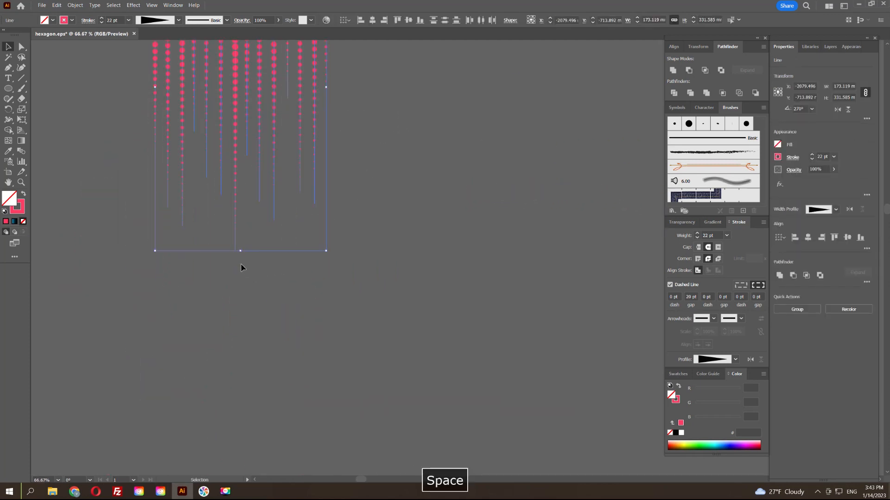
left_click_drag(240, 251, 246, 345)
left_click_drag(374, 151, 355, 300)
left_click(349, 159)
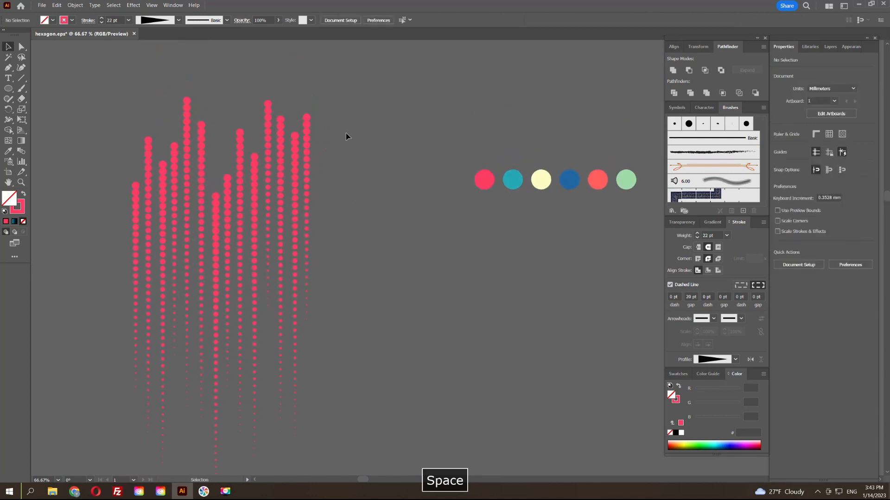
Expand the appearance of all the dotted lines into filled shapes.
left_click_drag(388, 110, 95, 246)
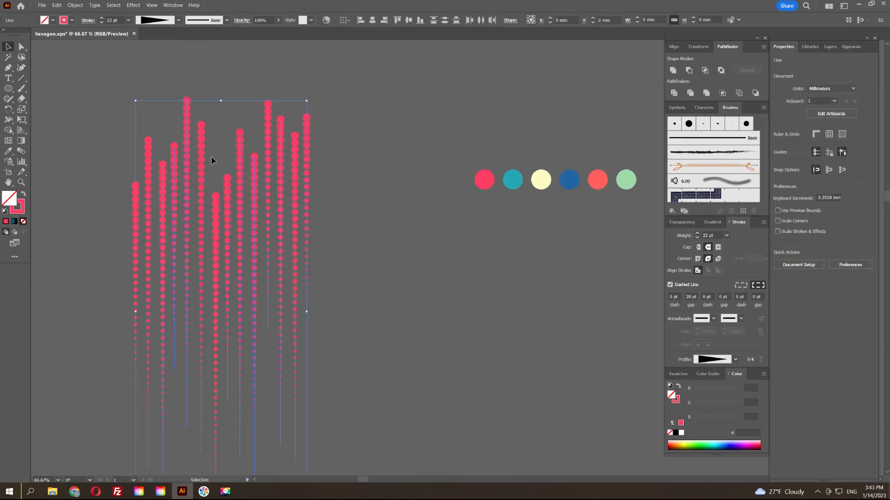
left_click(76, 5)
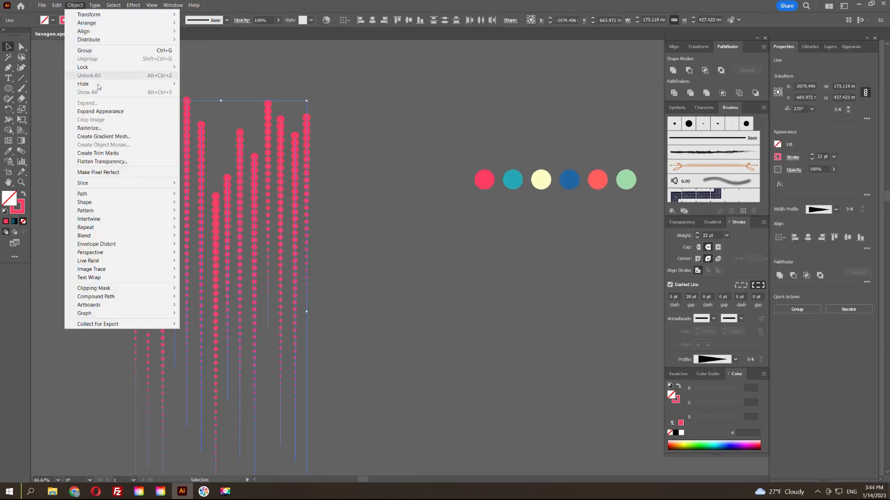
left_click(119, 113)
Recolour the second column teal, the third pale yellow and the fourth blue by sampling the palette circles.
left_click(148, 145)
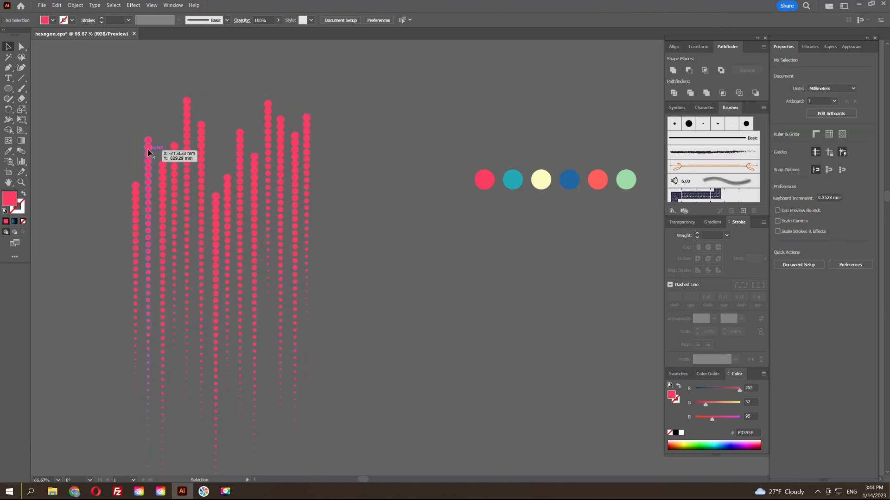
key("i")
left_click(512, 179)
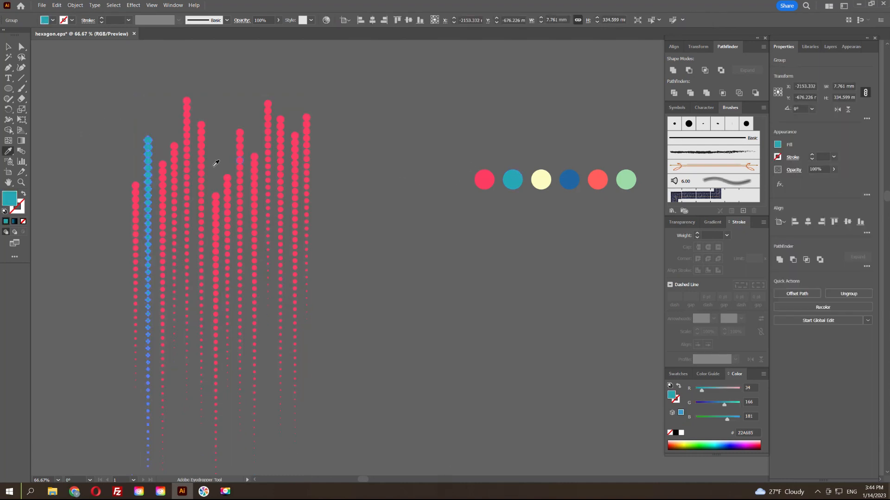
left_click(163, 167, "ctrl")
left_click(540, 178)
left_click(174, 147, "ctrl")
left_click(569, 179)
Recolour the fifth column coral, the sixth light green and the seventh teal with the Eyedropper.
left_click(187, 118, "ctrl")
left_click(597, 179)
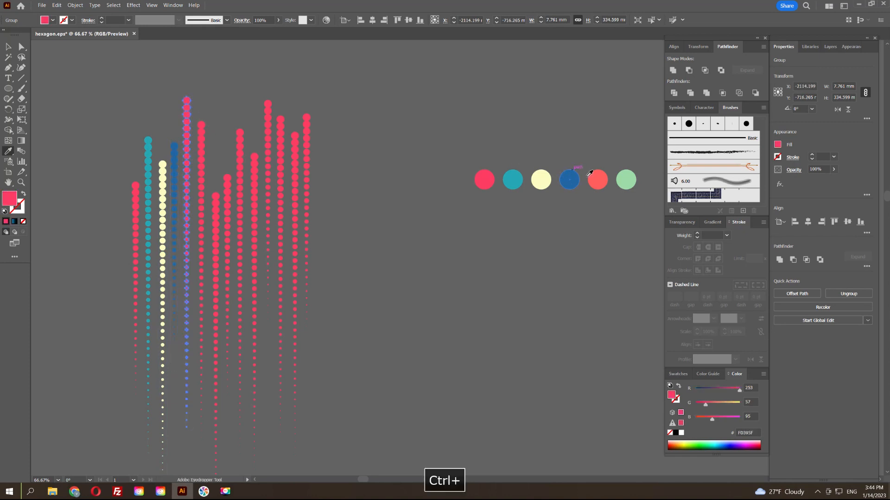
left_click(201, 144, "ctrl")
left_click(625, 179)
left_click(216, 204, "ctrl")
left_click(512, 178)
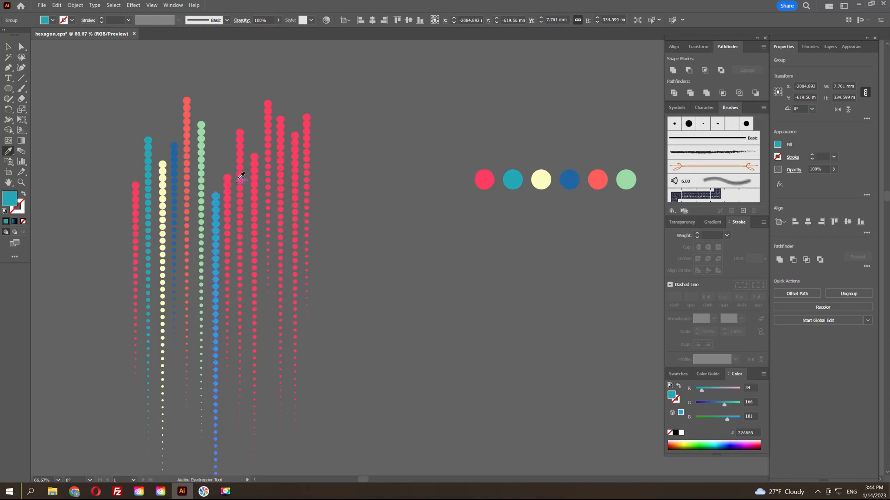
Recolour the ninth column pale yellow, the tenth coral and the eleventh teal from the palette circles.
left_click(240, 149, "ctrl")
left_click(541, 179)
left_click(254, 162, "ctrl")
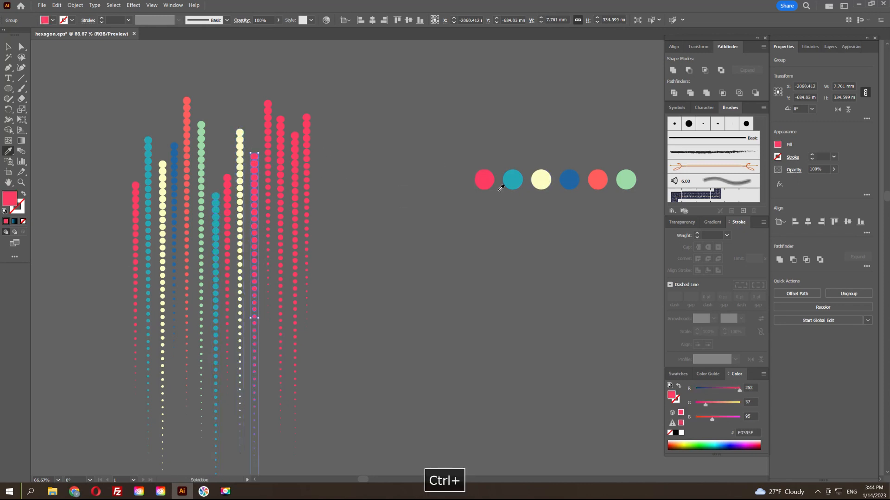
left_click(597, 180)
left_click(268, 132, "ctrl")
left_click(513, 181)
Recolour the twelfth column blue and the thirteenth light green from the palette circles.
left_click(281, 138, "ctrl")
left_click(570, 180)
left_click(295, 169, "ctrl")
left_click(592, 182)
left_click(626, 179)
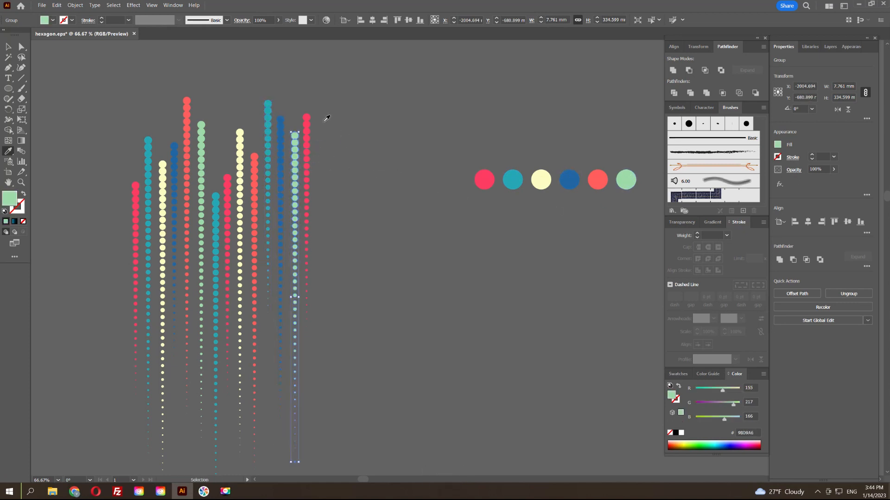
Select all the coloured dotted columns and group them into one object.
key("v")
left_click(364, 139)
scroll(364, 140, "down", 1)
left_click(208, 241)
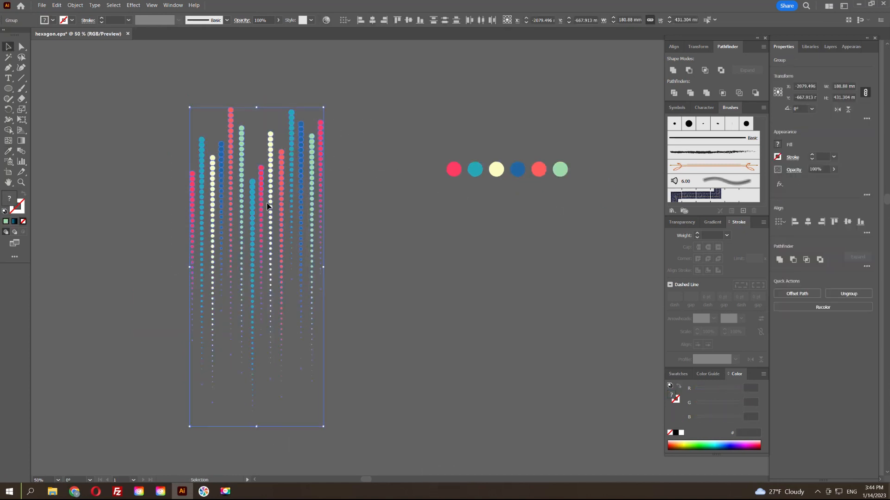
key("ctrl+g")
Define the grouped columns as a new art brush that stretches to fit stroke length, with the direction pointing down.
left_click(743, 211)
left_click(426, 267)
left_click(424, 307)
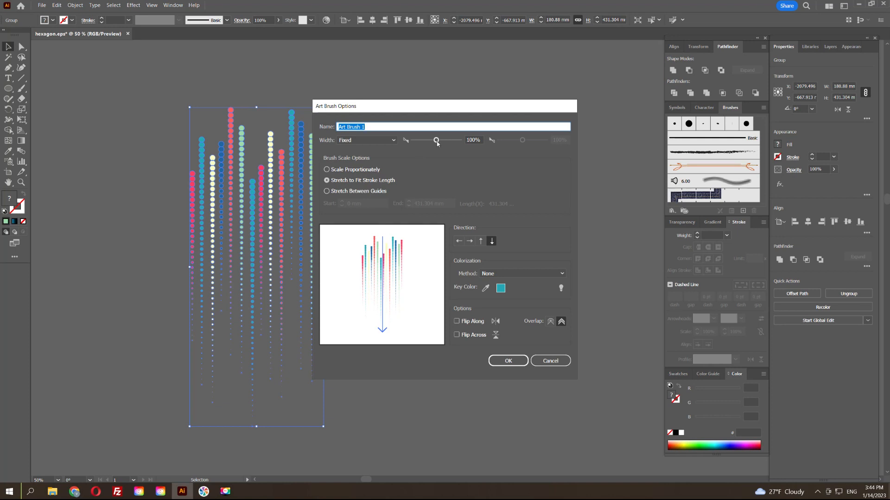
left_click(481, 241)
left_click(492, 241)
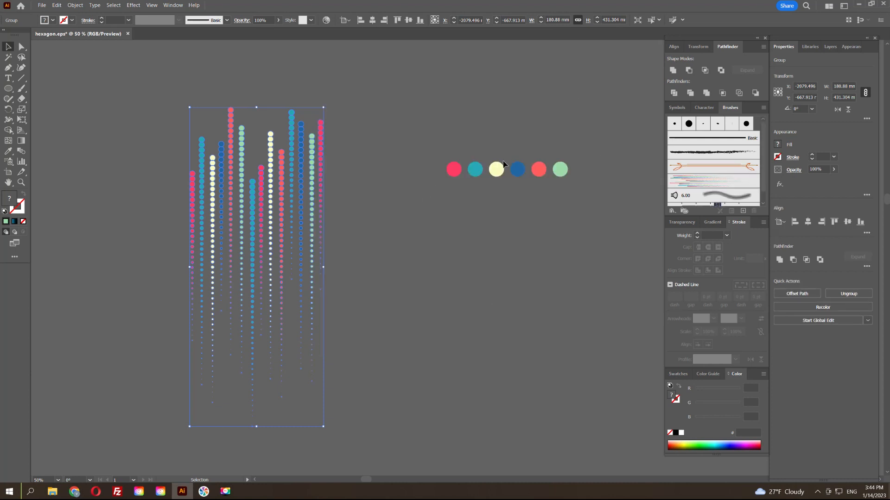
left_click(399, 140)
Draw an unfilled circle about 239 mm across with a 1 pt light green stroke in the empty area above the columns.
key("space")
left_click_drag(406, 133, 336, 223)
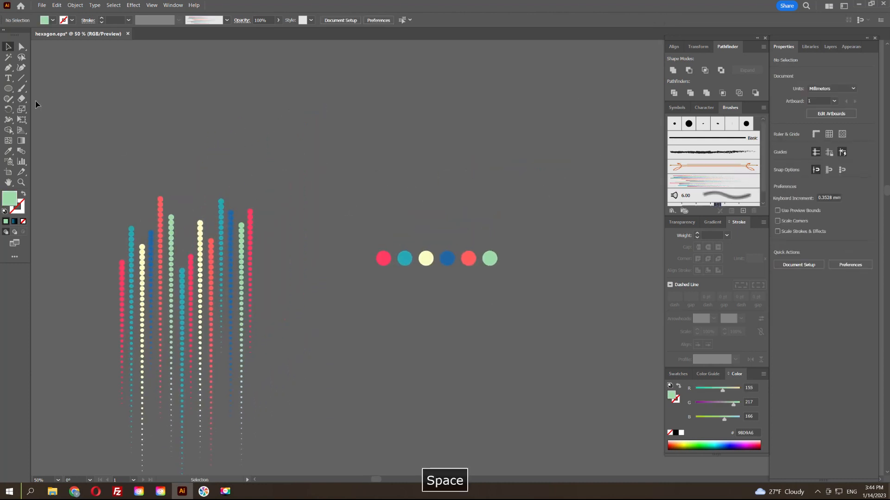
left_click(8, 89)
left_click(61, 111)
left_click(23, 193)
key("space")
mouse_move(300, 93)
left_mouse_down()
mouse_move(217, 249)
mouse_move(320, 304)
left_mouse_up()
mouse_move(171, 115)
left_mouse_down()
mouse_move(359, 289)
mouse_move(348, 291)
left_mouse_up()
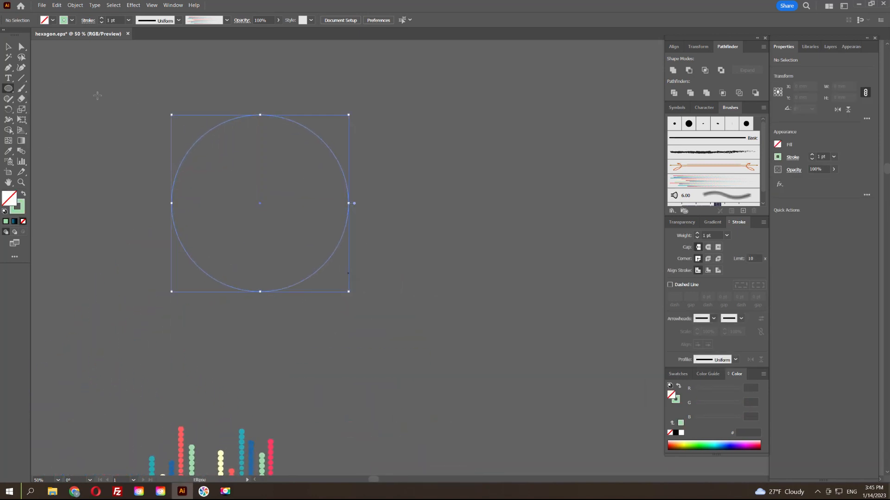
Delete the circle's top anchor point to leave the lower half as an open arc.
key("v")
left_click(278, 98)
key("a")
left_click(260, 115)
key("Delete")
left_click(266, 127)
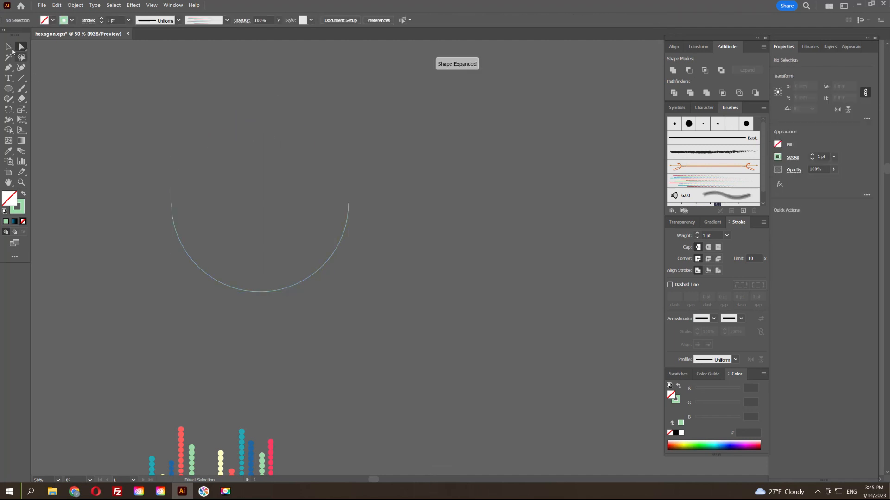
Apply the new dotted-column art brush to the semicircular arc.
key("v")
left_click(297, 289)
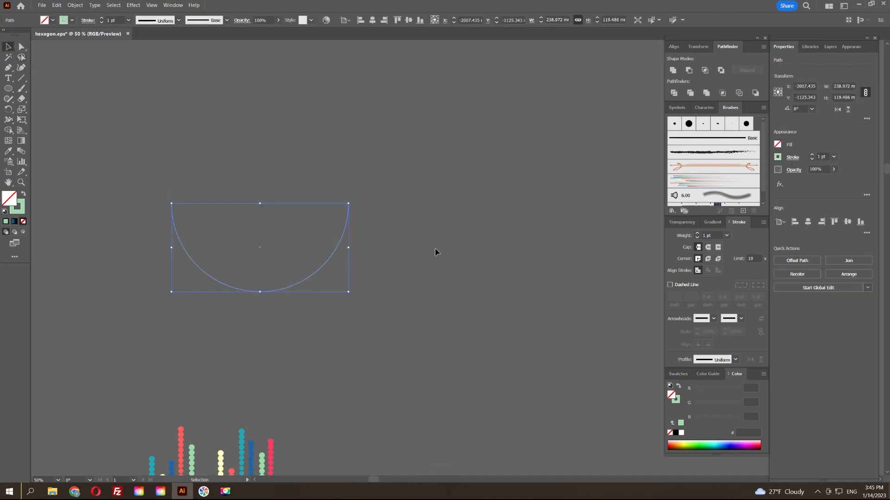
left_click(704, 186)
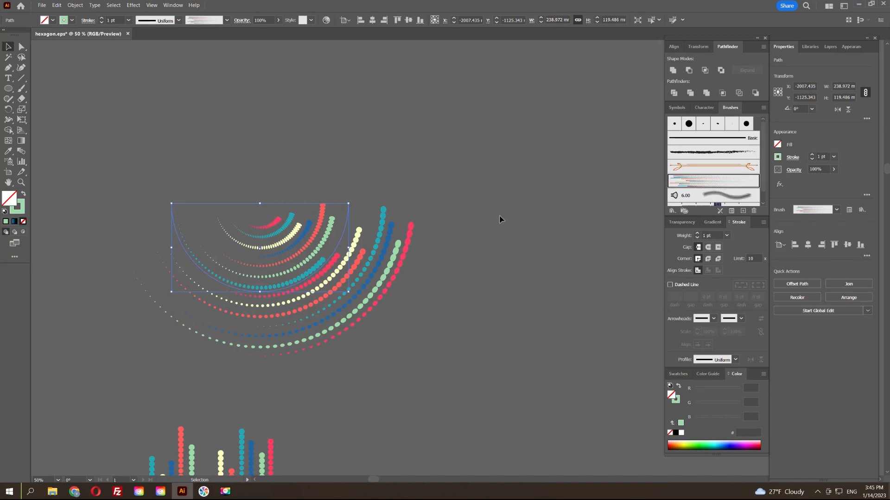
Set the art brush's fixed width to 29% and apply the change to the existing stroke.
double_click(701, 183)
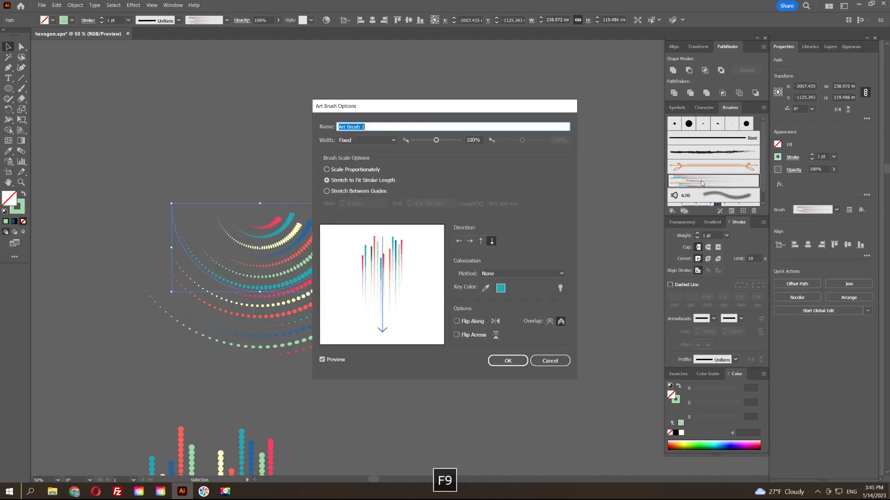
left_click_drag(435, 140, 425, 142)
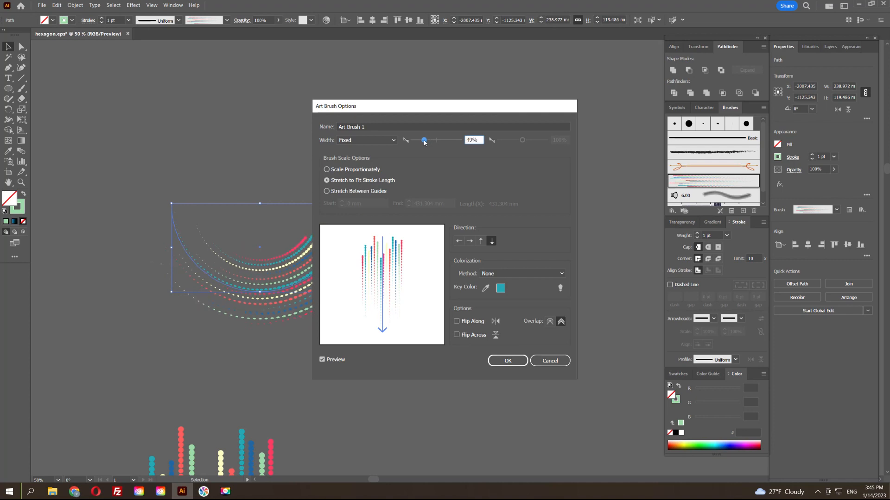
key("alt+Tab")
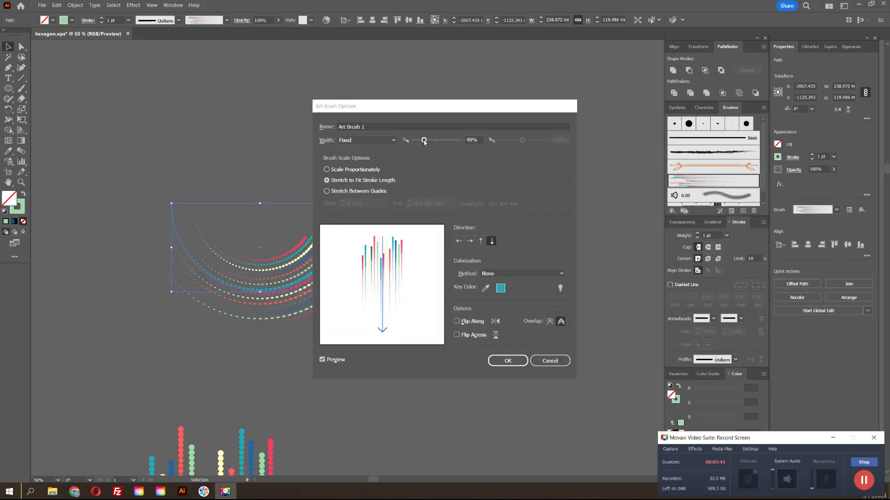
left_click(485, 154)
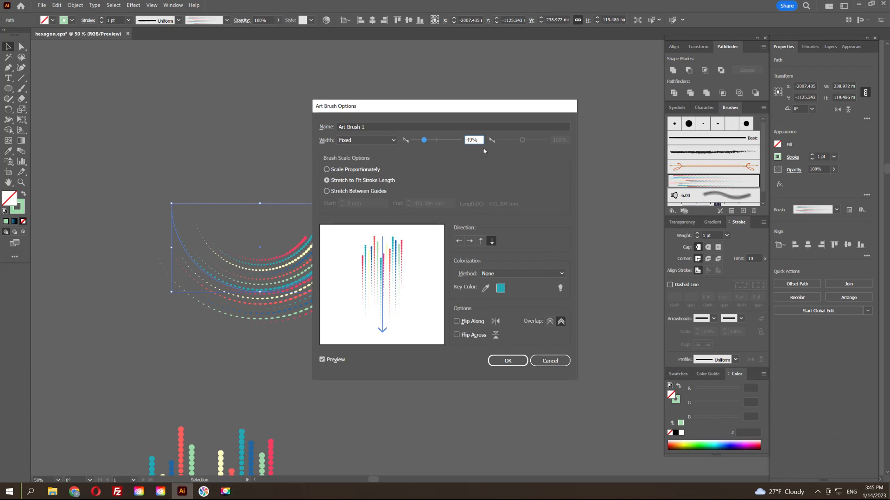
left_click_drag(423, 141, 420, 140)
left_click_drag(455, 105, 555, 105)
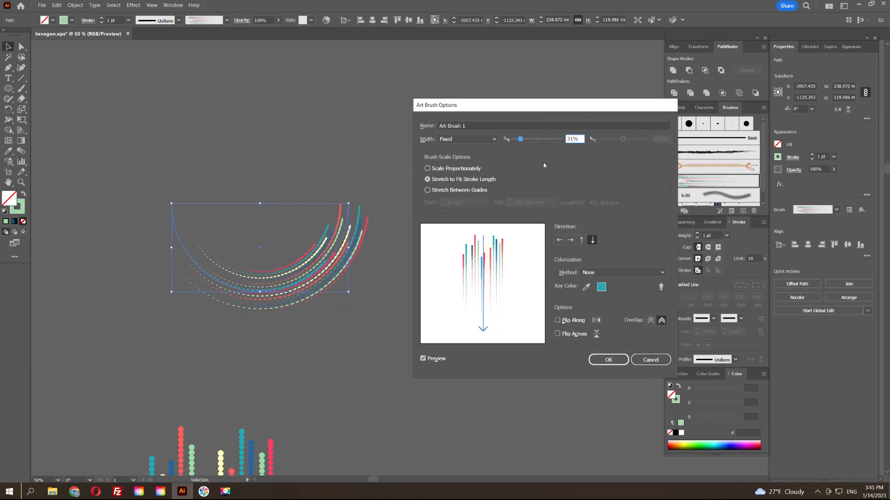
left_click_drag(519, 142, 519, 140)
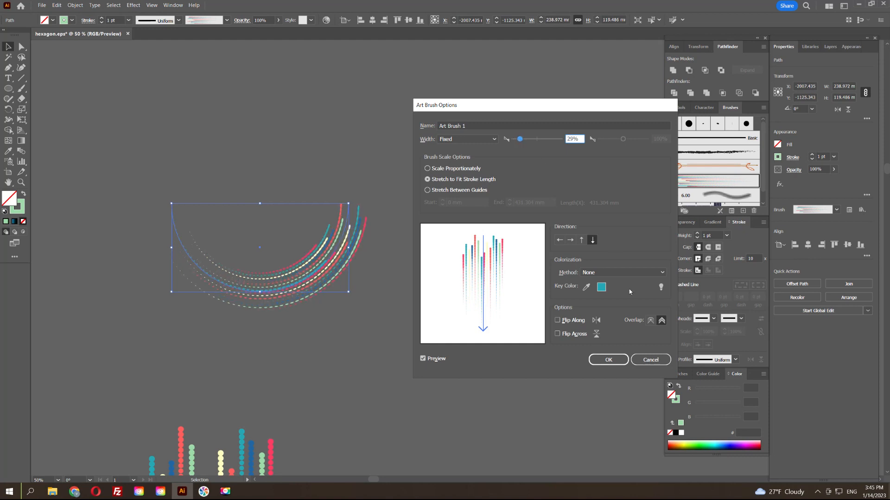
key("Return")
left_click(536, 257)
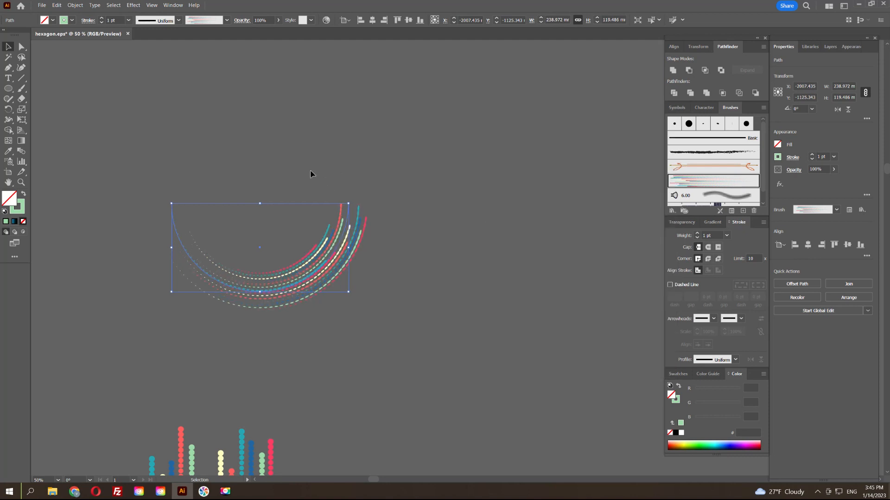
Rotate a copy of the arc about 74° around the circle's centre and repeat it three more times to complete the ring.
left_click(8, 108)
left_click_drag(347, 218, 366, 135)
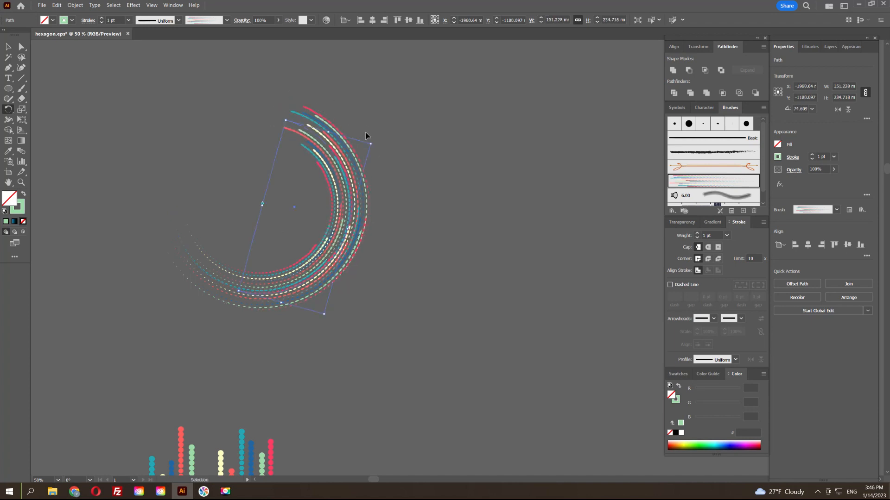
key("ctrl+d")
key("ctrl+d")
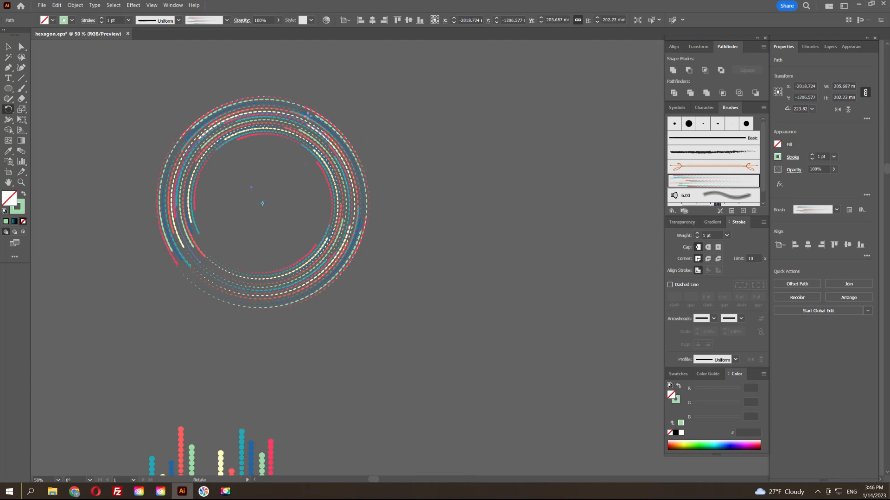
key("ctrl+d")
left_click(8, 47)
left_click(169, 104)
Draw a light green, strokeless rectangle about 896 by 404 mm over the ring and send it to the back.
scroll(201, 168, "up", 1)
left_click(276, 261)
scroll(285, 266, "down", 2)
key("space")
left_click_drag(327, 174, 263, 201)
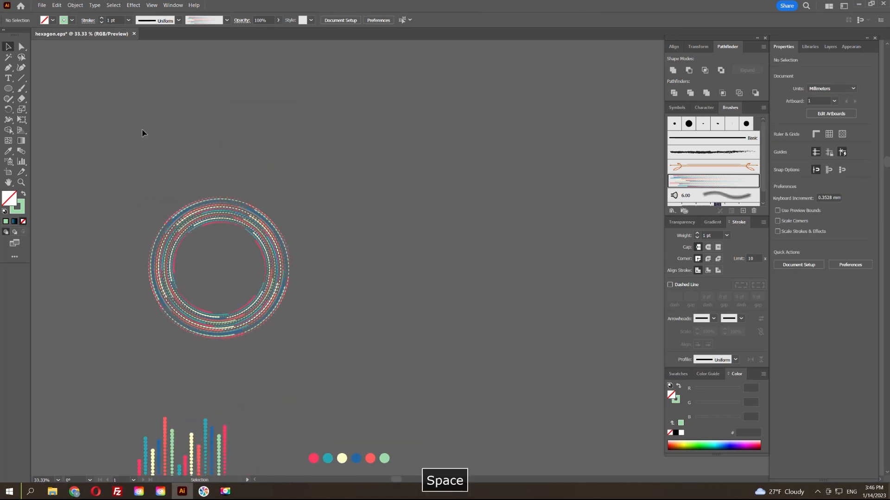
left_click(8, 89)
left_click(53, 88)
key("shift+x")
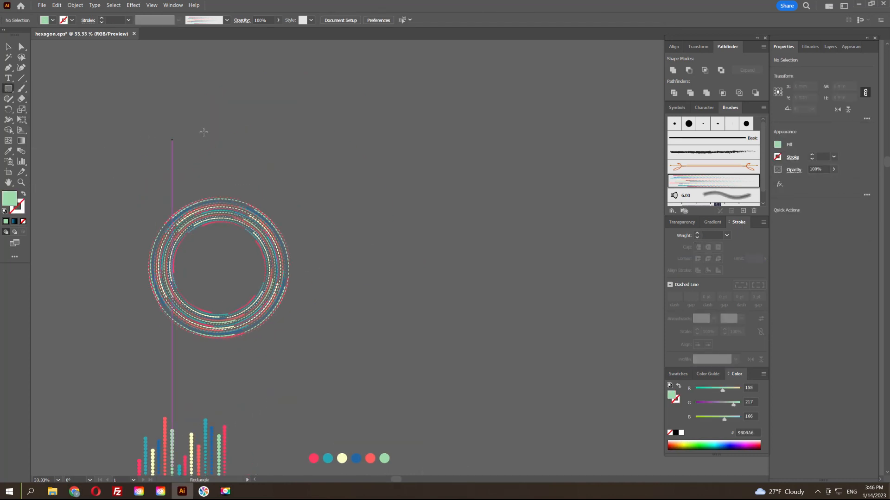
left_click_drag(91, 159, 335, 310)
left_click_drag(410, 348, 534, 358)
key("ctrl+shift+bracketleft")
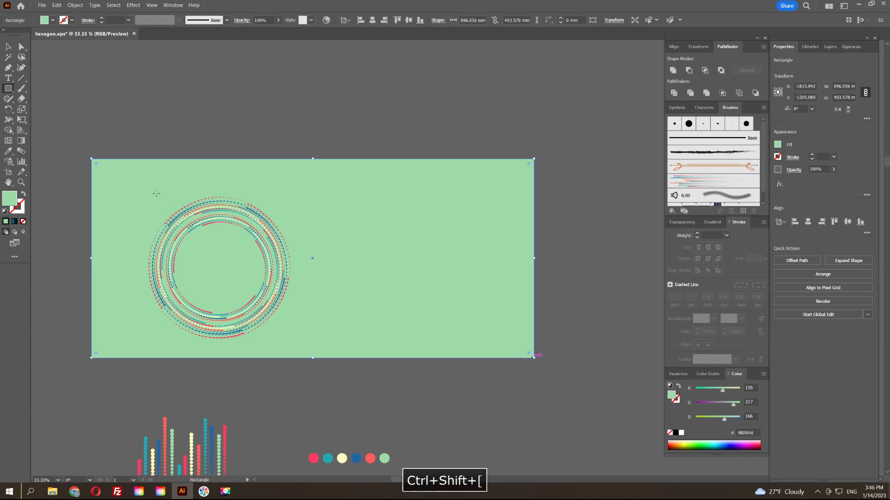
Recolour the background rectangle dark blue, #143A56.
left_click(8, 46)
key("space")
left_click_drag(348, 154, 307, 119)
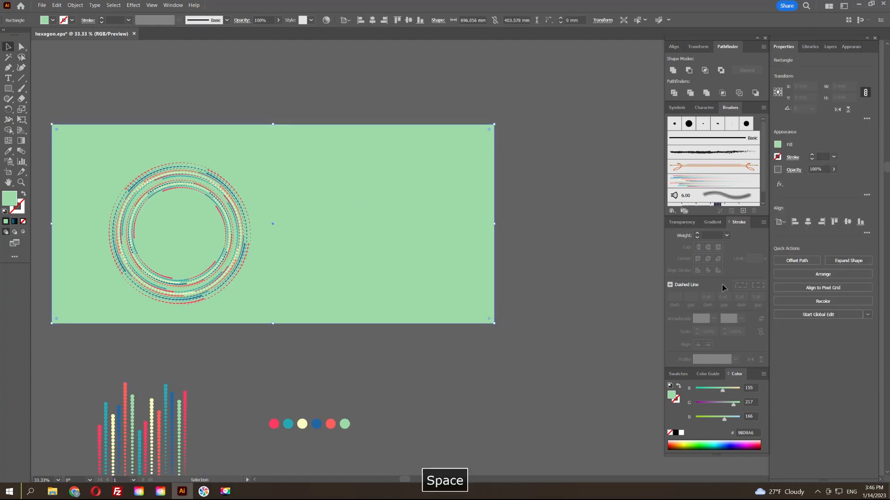
left_click_drag(734, 404, 708, 404)
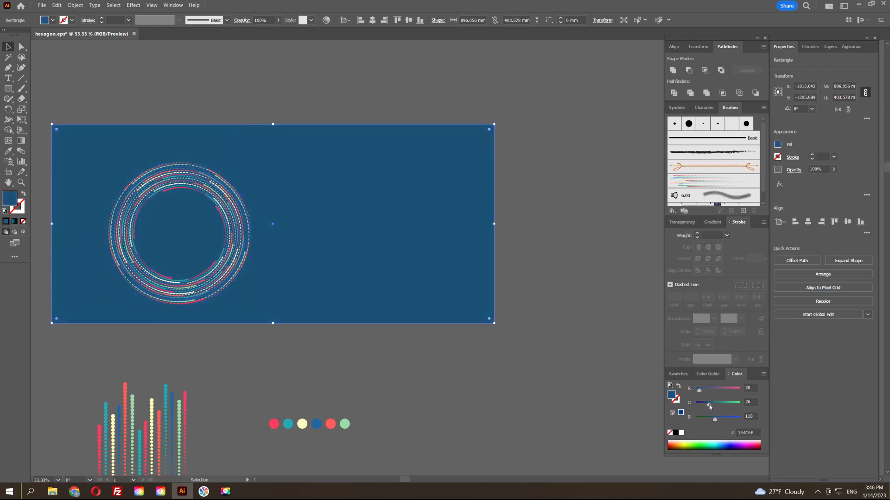
left_click_drag(708, 404, 706, 405)
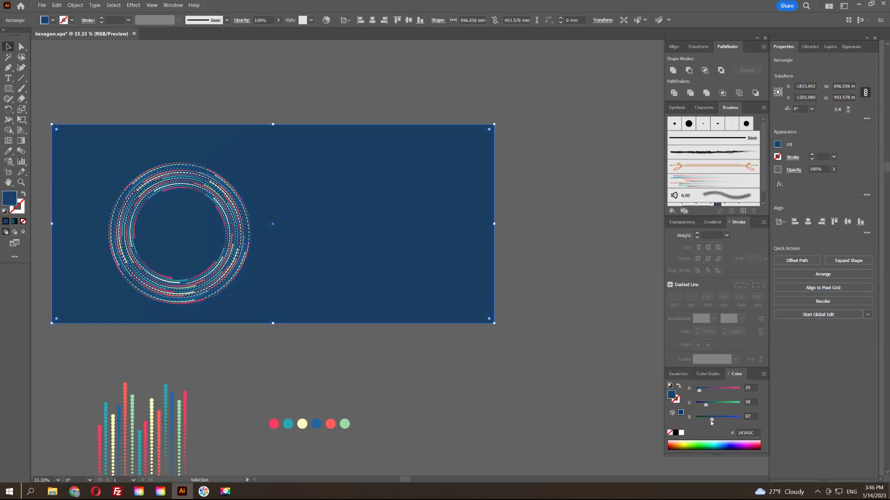
left_click(496, 151)
Free-distort the ring's arcs, without the background, into a slanted ellipse by pulling the upper-right corner outwards and the upper-left corner inwards.
key("space")
left_click_drag(368, 115, 398, 148)
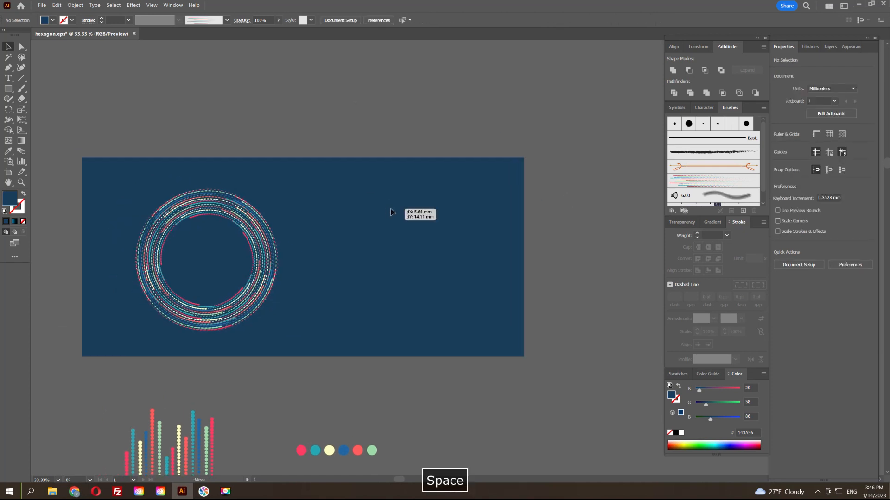
left_click_drag(281, 119, 279, 88)
left_click(352, 161)
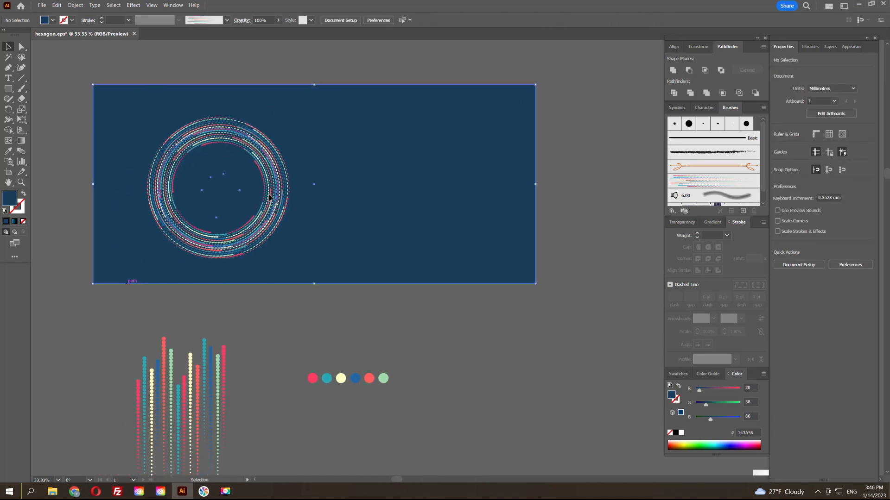
left_click(364, 158, "shift")
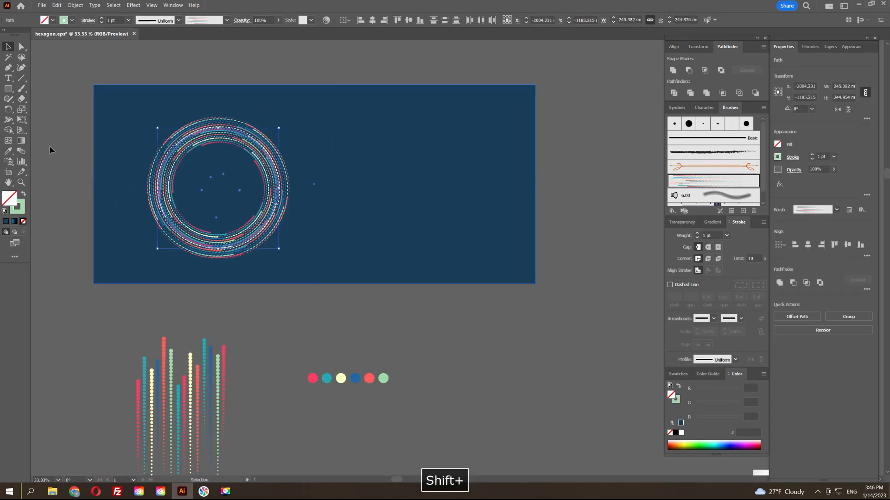
left_click(21, 120)
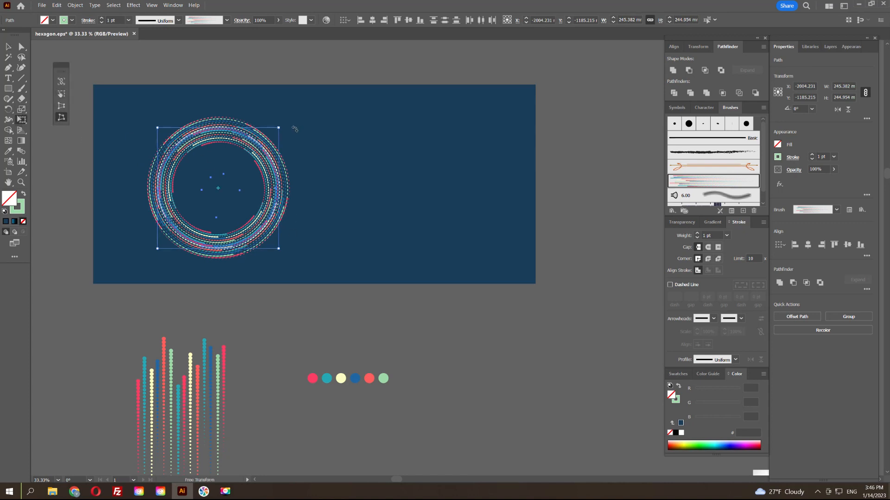
left_click_drag(278, 127, 360, 101)
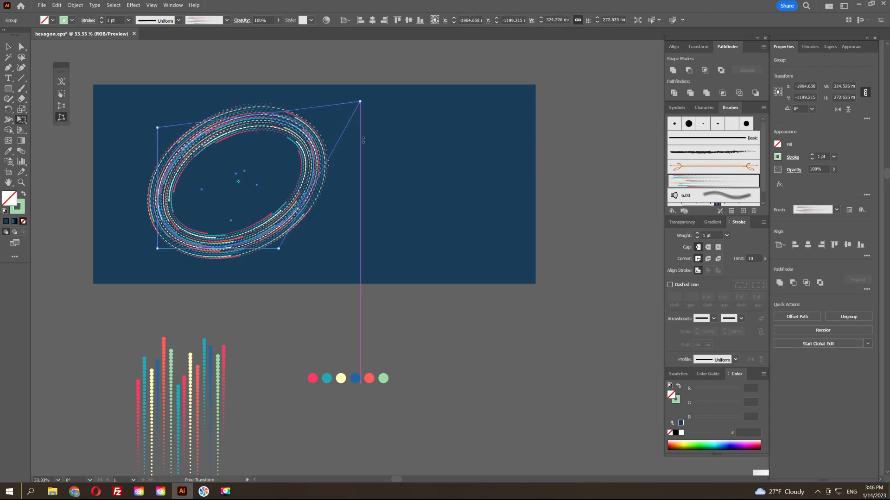
left_click_drag(158, 127, 186, 145)
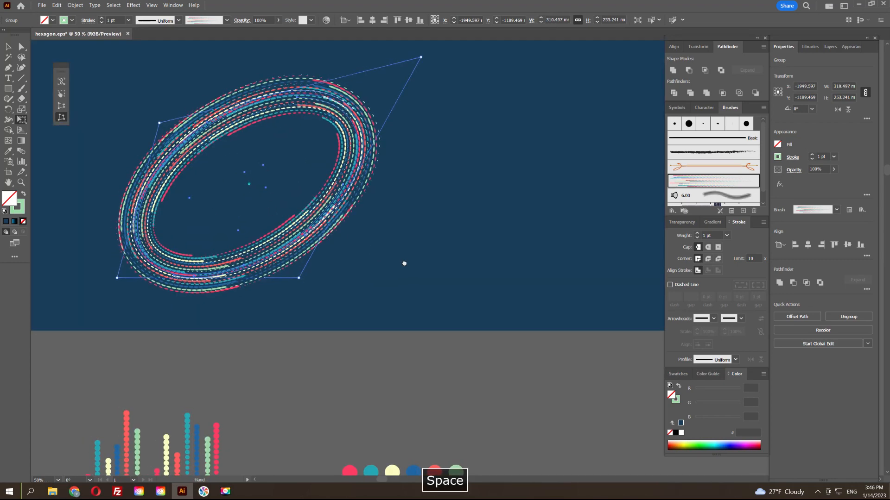
Refine the ring's free distortion at all four corners into a narrower tilted ellipse about 309 by 266 mm.
left_click_drag(307, 286, 366, 309)
mouse_move(171, 300)
left_mouse_down()
mouse_move(142, 306)
mouse_move(165, 302)
left_mouse_up()
left_click_drag(212, 146, 205, 124)
left_click_drag(471, 75, 496, 71)
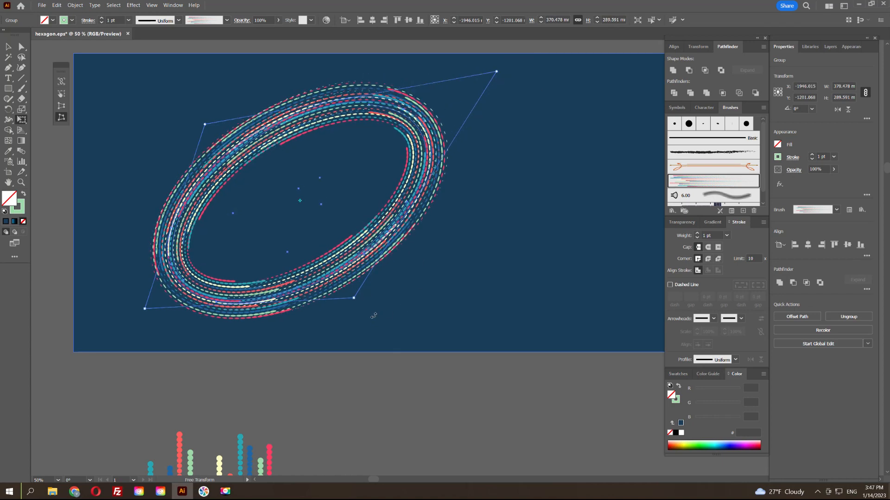
left_click_drag(355, 299, 285, 303)
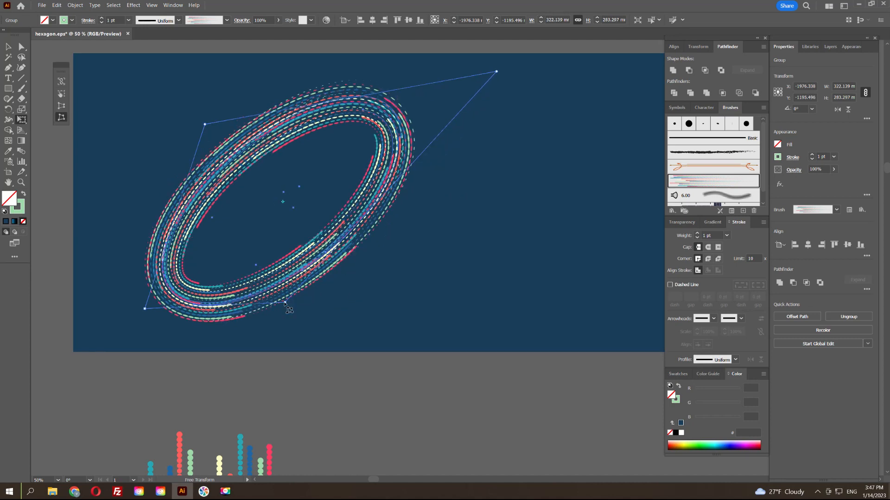
left_click_drag(497, 72, 472, 98)
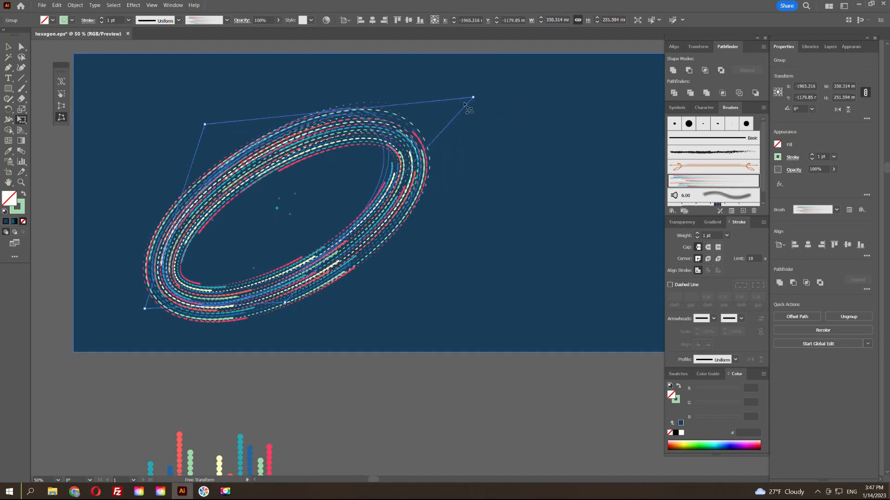
left_click(8, 47)
left_click(100, 101)
Draw a circle about 116 mm in diameter beside the blue background, with a light green fill and no stroke.
key("space")
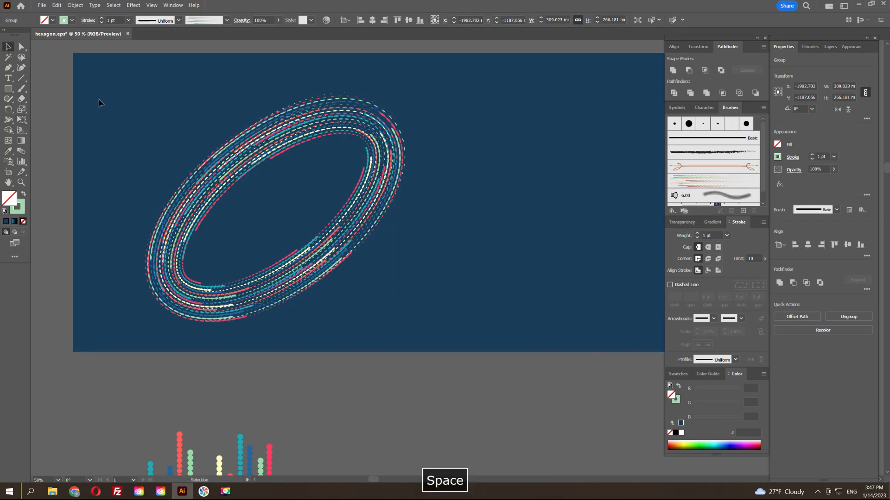
left_click_drag(101, 102, 185, 151)
left_click(310, 200)
left_click(265, 155)
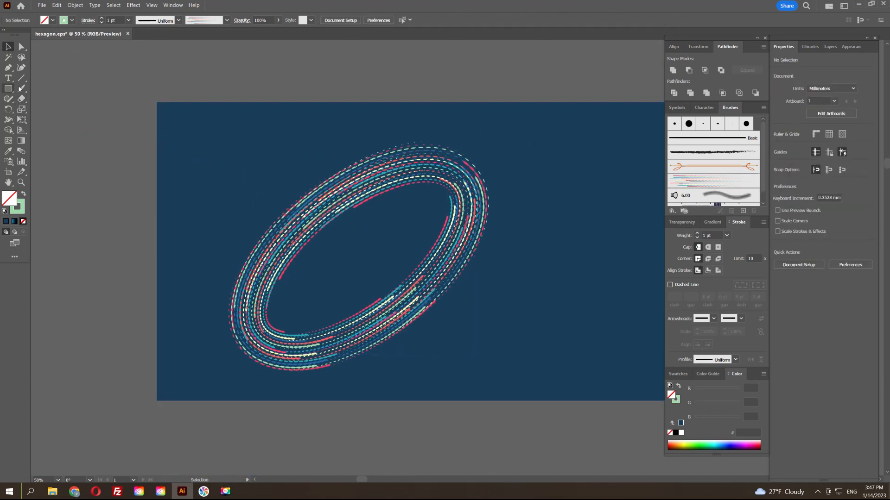
left_click_drag(9, 92, 49, 107)
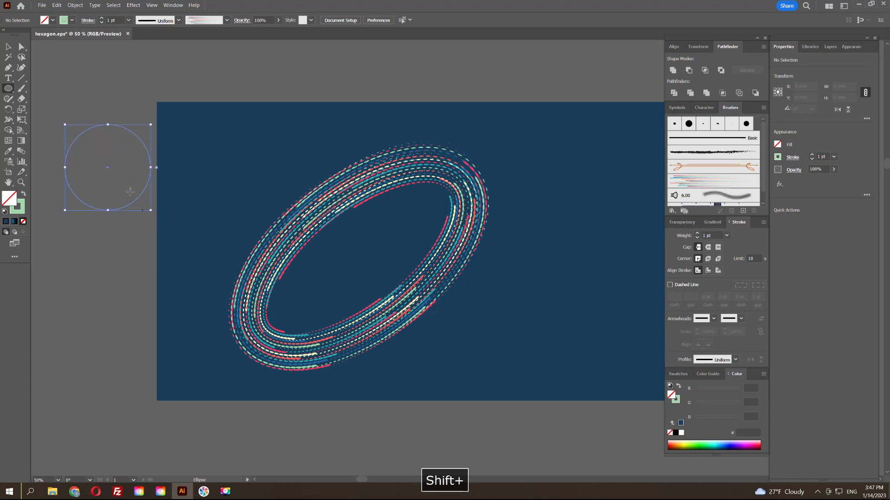
key("shift+x")
Fill the circle with a radial gradient running from a black centre to a white edge.
left_click(713, 222)
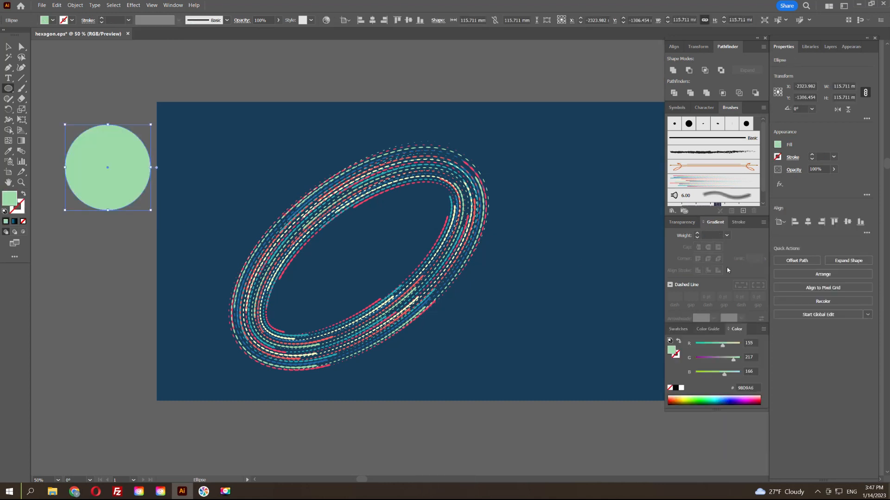
left_click(718, 236)
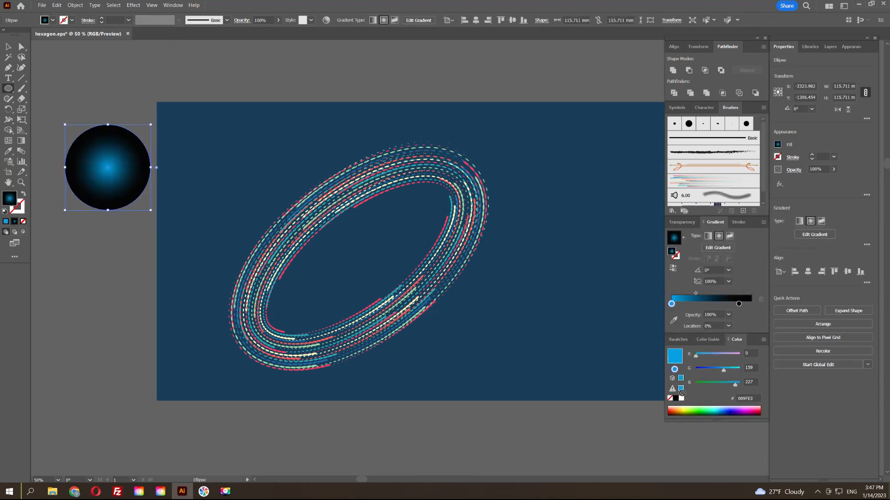
left_click(672, 305)
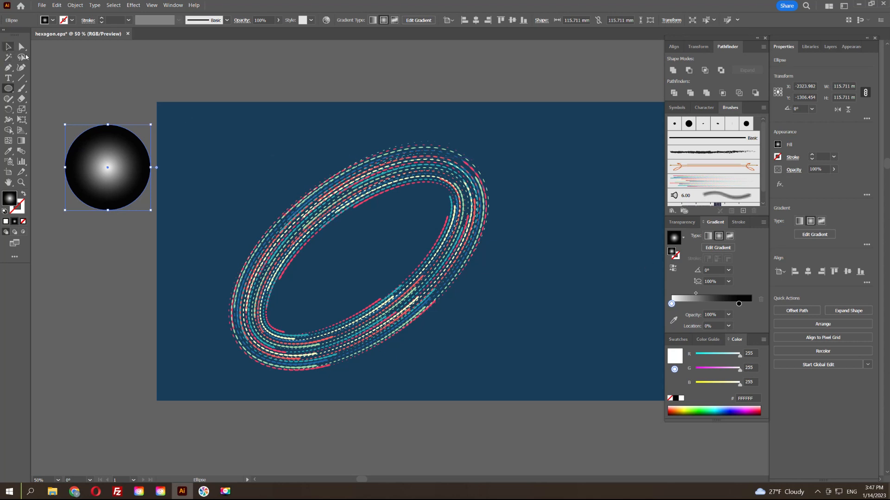
left_click_drag(718, 305, 719, 304)
left_click_drag(738, 304, 669, 305)
left_click_drag(719, 305, 762, 299)
Set the gradient circle's blending mode to Multiply and move it onto the blue background above the ring.
left_click(682, 222)
left_click(686, 235)
left_click(679, 266)
left_click_drag(126, 136, 286, 135)
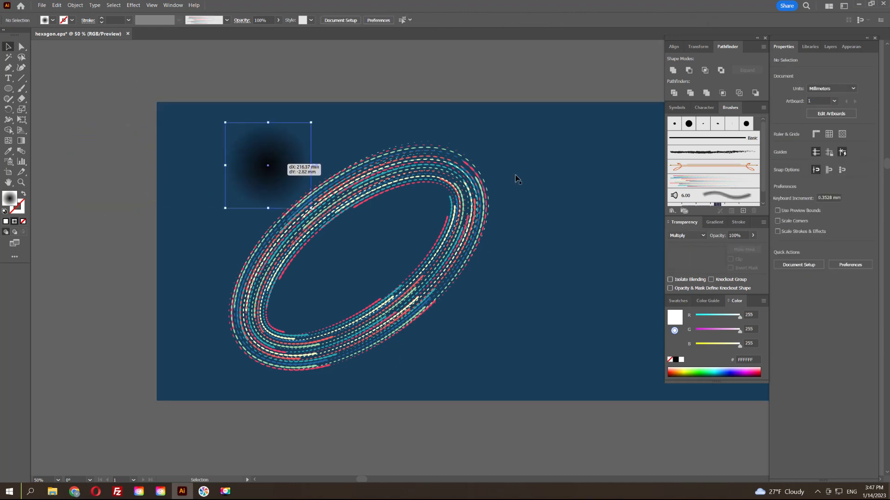
Replace the black centre colour of the circle's radial gradient with a light grey swatch.
left_click(715, 223)
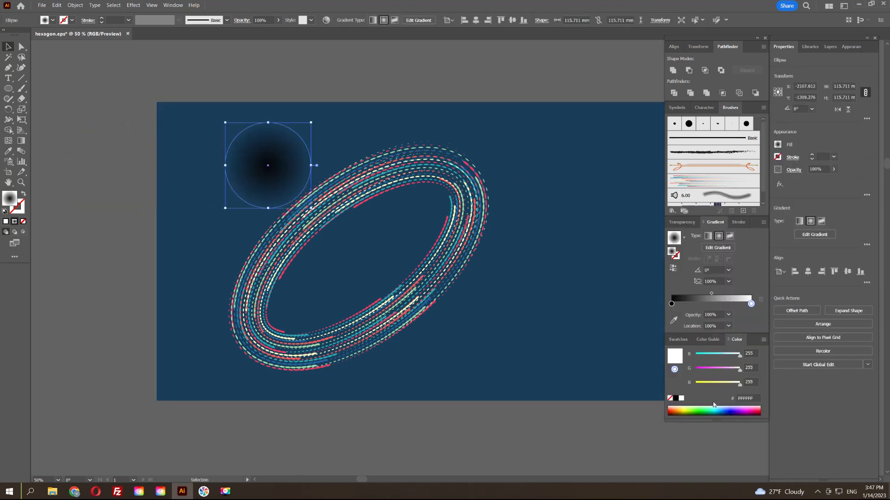
left_click(678, 339)
left_click_drag(721, 393, 672, 304)
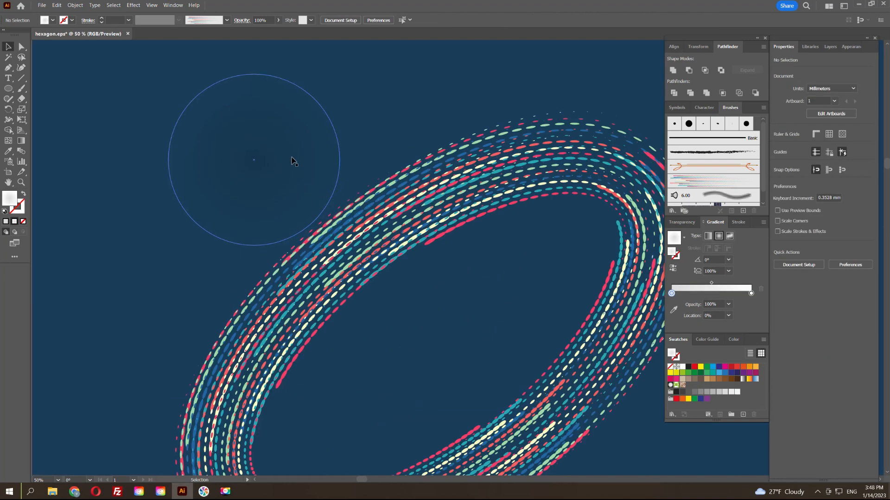
Send the shadow circle and the background behind the ring, and move the circle to the ring's upper-left edge.
scroll(302, 164, "down", 1)
left_click_drag(552, 415, 552, 416)
key("ctrl+shift+[")
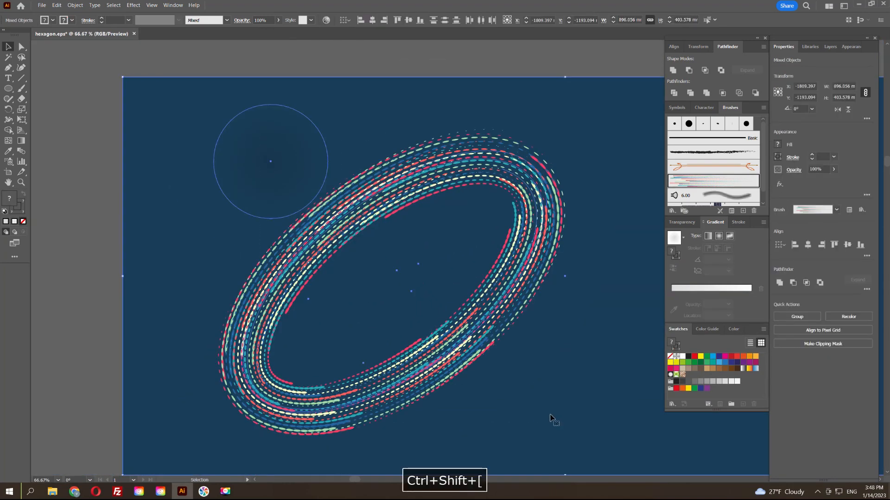
left_click(322, 64)
left_click_drag(291, 164, 404, 176)
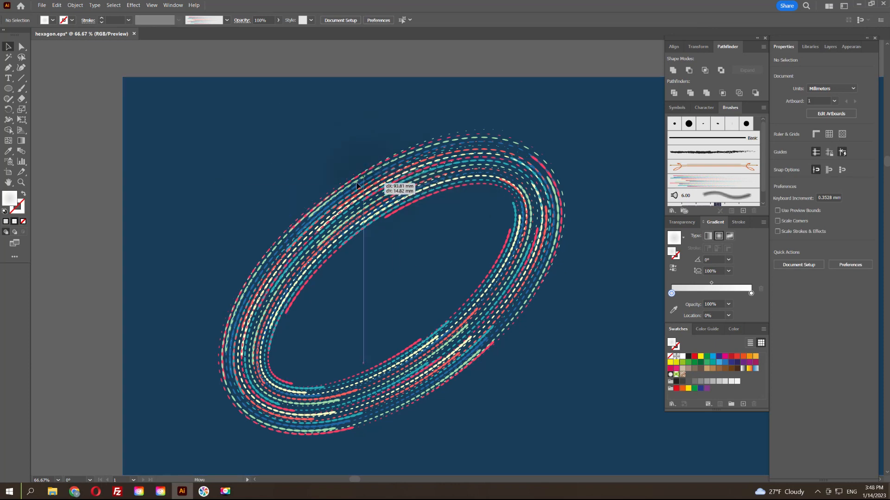
left_click_drag(334, 170, 333, 170)
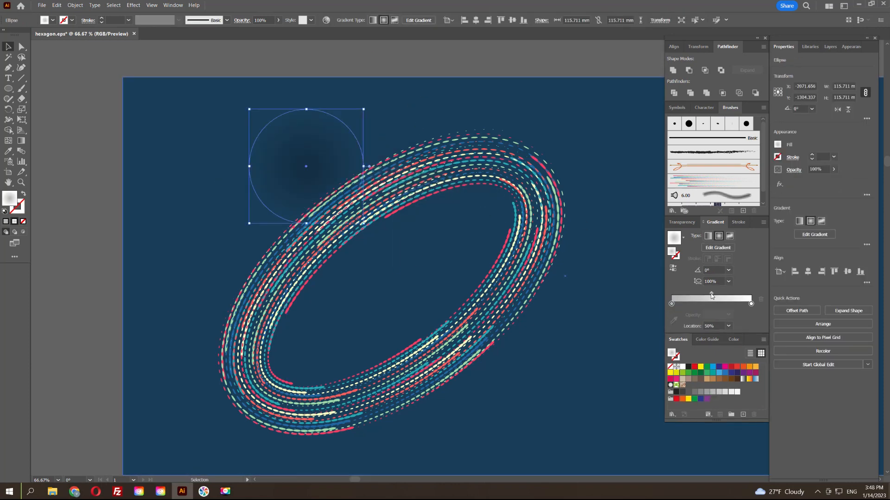
Shift the shadow gradient's midpoint to about 34%, move the circle to the ring's lower-left edge and bring it forward.
key("space")
left_click_drag(365, 66, 516, 117)
left_click_drag(512, 213, 106, 78)
key("space")
left_click_drag(62, 98, 244, 277)
key("ctrl+bracketright")
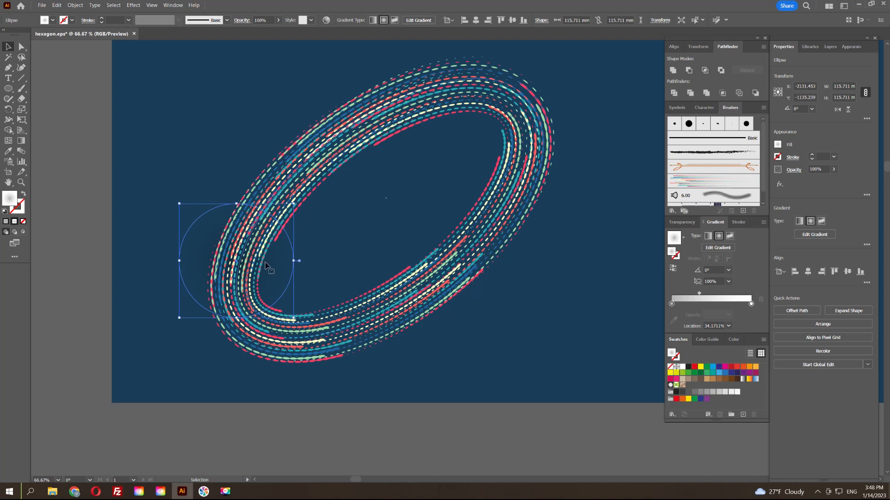
Ungroup the ring and separate its left arc from the other arcs.
left_click_drag(343, 335, 165, 185)
key("space")
left_click_drag(255, 340, 333, 324)
key("ctrl+shift+g")
mouse_move(341, 212)
left_mouse_down()
mouse_move(345, 222)
mouse_move(271, 185)
mouse_move(238, 133)
mouse_move(298, 99)
mouse_move(281, 214)
left_mouse_up()
Stretch the shadow circle to about 116 by 323 mm, tilt it about -21° and place it beneath the left arc.
key("space")
mouse_move(198, 279)
left_mouse_down()
mouse_move(276, 225)
mouse_move(261, 113)
left_mouse_up()
left_click_drag(329, 113, 383, 134)
left_click_drag(302, 276, 291, 288)
left_click_drag(321, 259, 313, 258)
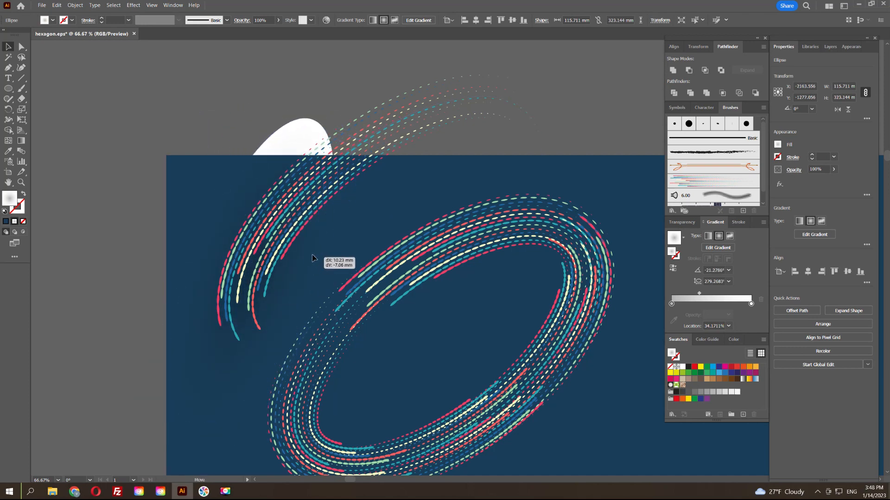
Place a copy of the shadow ellipse to the right of the ring and group the original shadow with the left arc.
left_click(370, 177)
key("space")
left_click_drag(424, 213, 339, 191)
scroll(363, 224, "down", 1)
left_click_drag(385, 209, 308, 206)
left_click_drag(172, 146, 509, 133)
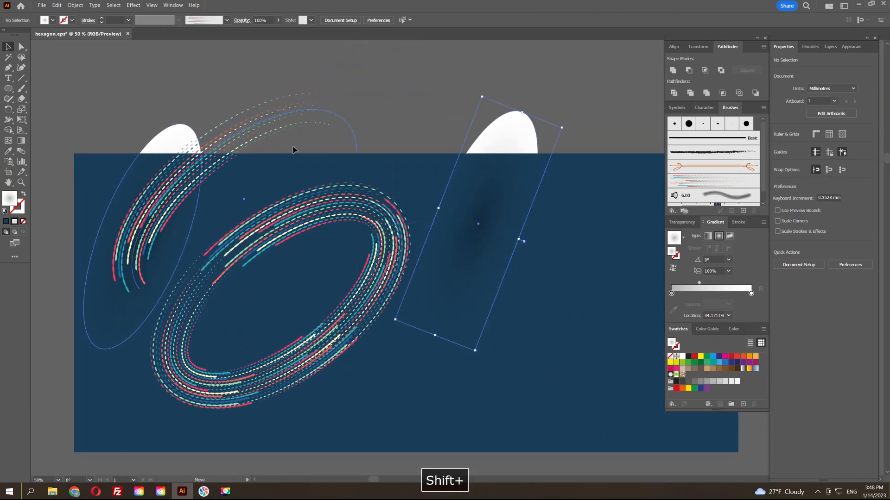
left_click(318, 110)
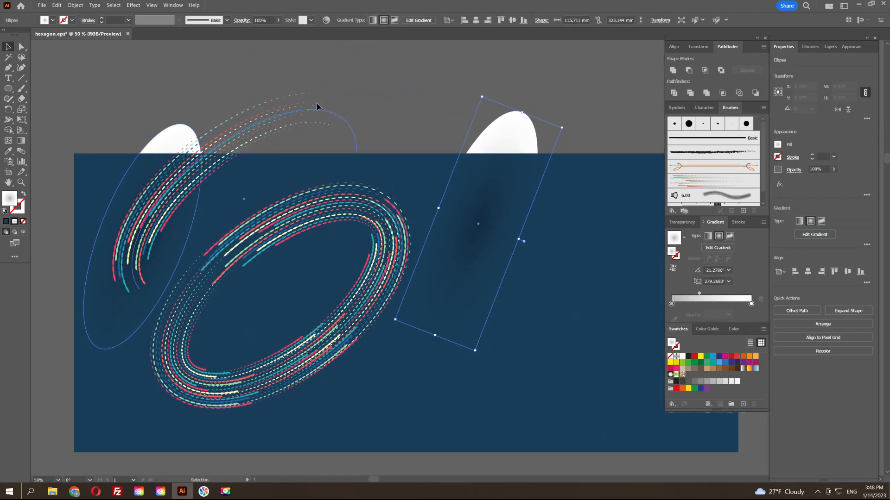
key("ctrl+g")
Move the ring's top arc up and away from the ring, and bring a shadow ellipse copy beneath its thick end.
left_click(367, 92)
left_click_drag(183, 173, 163, 168)
left_click_drag(550, 347, 462, 263)
left_click_drag(248, 224, 348, 102)
left_click_drag(475, 230, 348, 149)
key("space")
left_click_drag(370, 171, 352, 291)
Rotate the top arc's shadow to about -48° and align it beneath the arc's thick end.
left_click_drag(416, 160, 438, 215)
left_click_drag(360, 267, 355, 262)
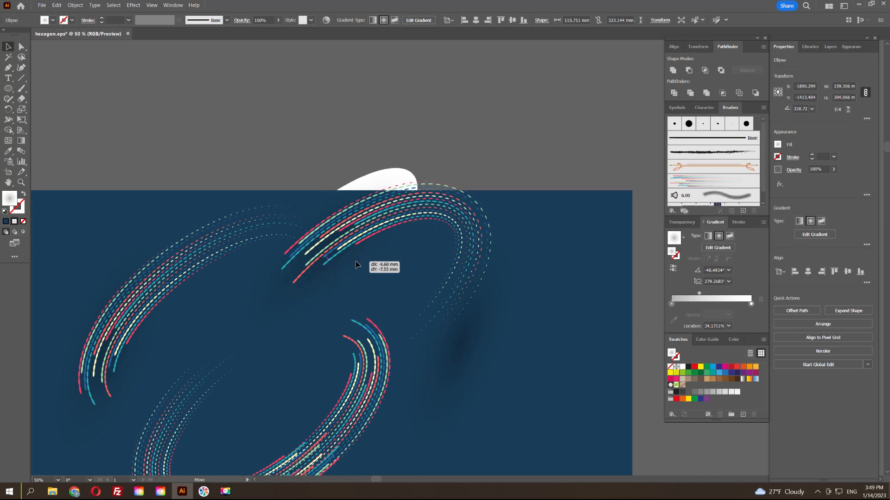
left_click_drag(452, 201, 449, 211)
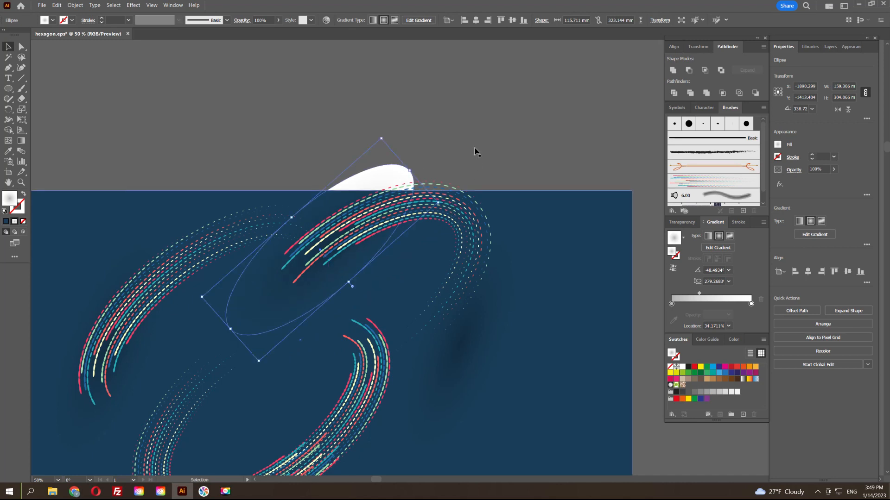
Group the top arc with its shadow, fit the group onto the left arc and bring it to the front.
left_click(498, 222, "shift")
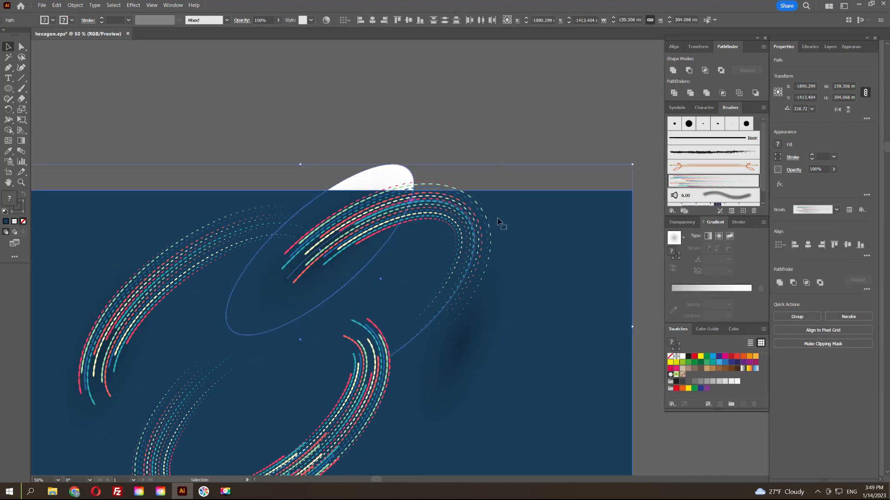
left_click(556, 177, "shift")
key("ctrl+g")
left_click_drag(456, 210, 266, 228)
key("ctrl+shift+bracketright")
key("space")
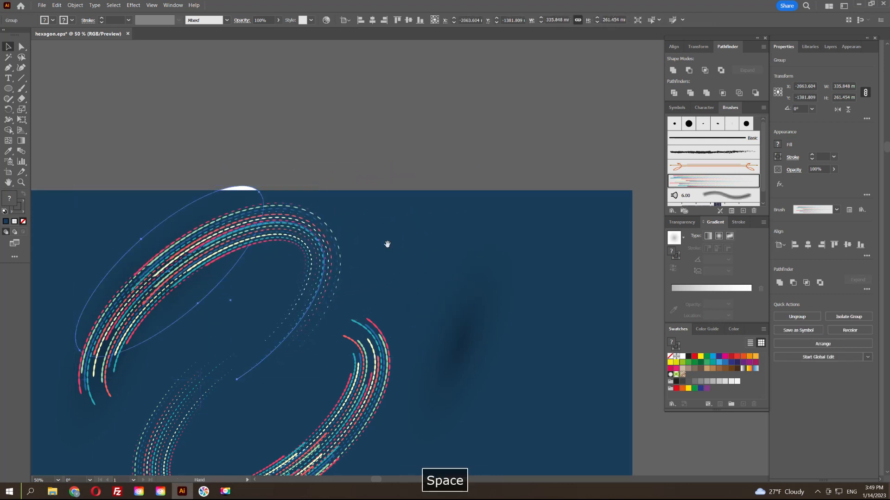
Position a shadow ellipse at the right arc's thick end, widen it to about 175 mm and rotate it upright to 0°.
left_click_drag(385, 243, 409, 92)
left_click_drag(440, 229, 457, 151)
key("space")
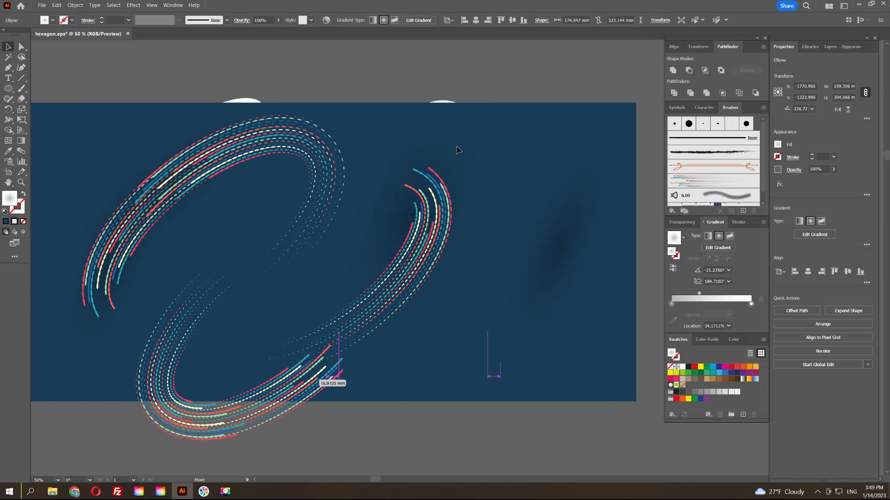
mouse_move(494, 106)
left_mouse_down()
mouse_move(531, 123)
mouse_move(488, 98)
left_mouse_up()
Group the right arc with its upright shadow, picking the arc in outline view, and move the group to continue the top arc.
key("ctrl+y")
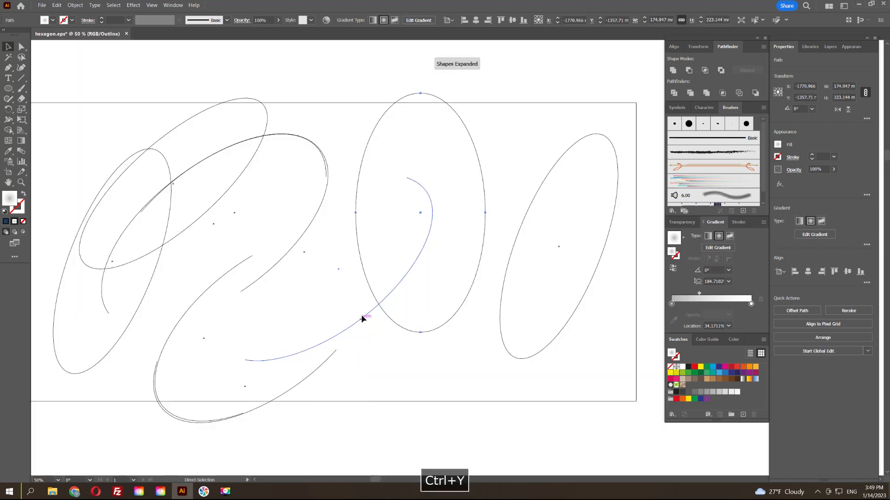
left_click(366, 313, "shift")
key("ctrl+g")
key("ctrl+y")
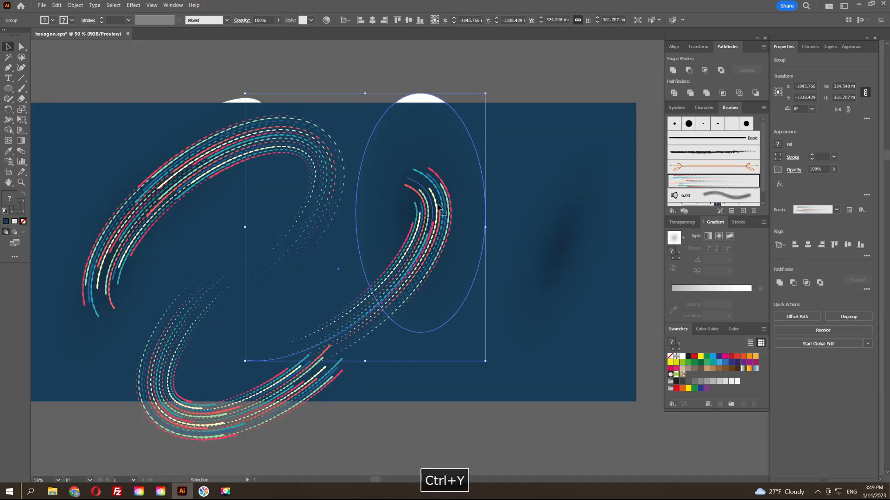
key("ctrl+shift+bracketleft")
left_click_drag(438, 228, 324, 192)
left_click(451, 220)
Move the lower-right arc away to the right and place a shadow ellipse copy beneath its thick end.
key("space")
left_click_drag(451, 221, 418, 197)
left_click_drag(252, 368, 426, 299)
left_click_drag(531, 223, 445, 299)
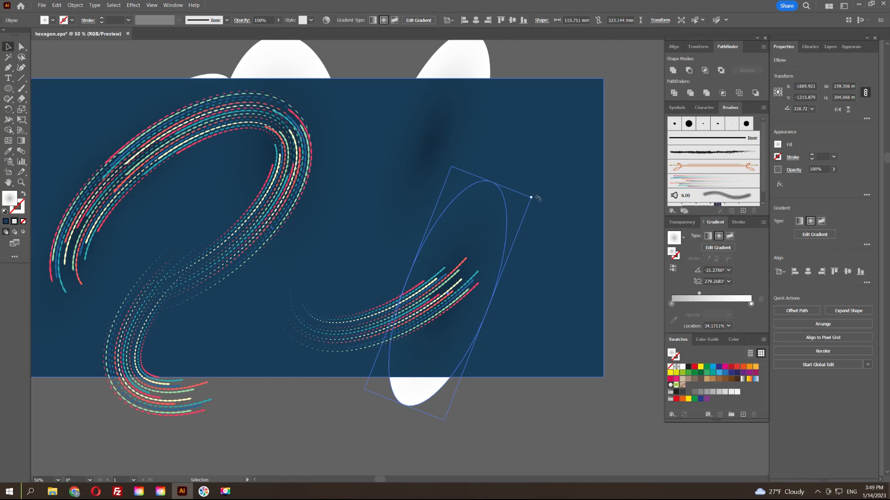
Rotate the lower-right arc's shadow to about -50°, widen it to about 189 mm and darken its gradient's grey centre.
left_click_drag(538, 198, 565, 250)
left_click_drag(422, 264, 417, 249)
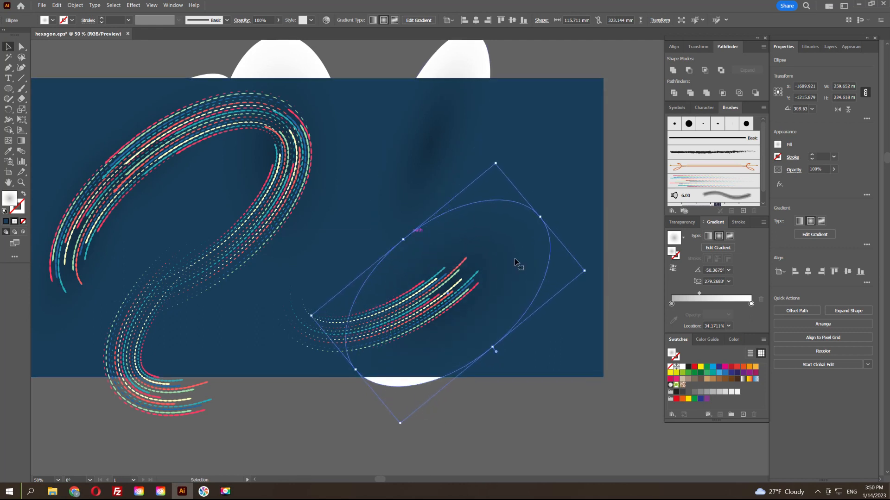
left_click_drag(518, 260, 524, 249)
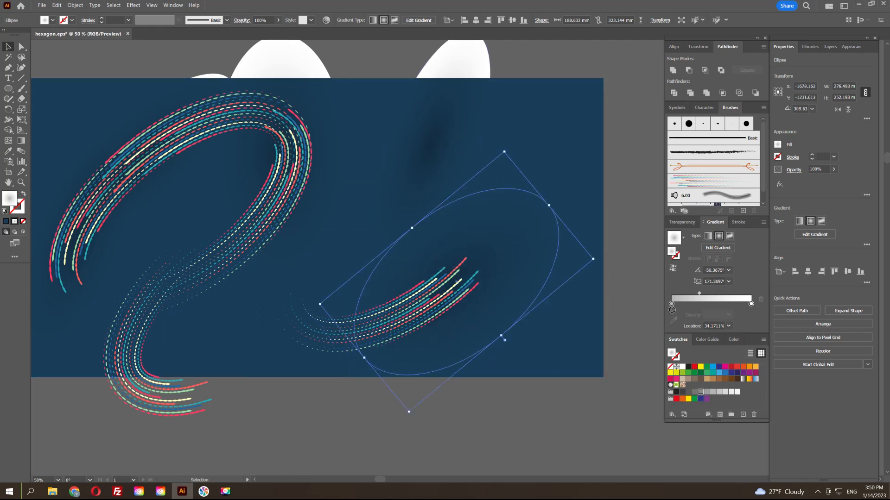
Group the lower-right arc with its shadow, move the group back to the ring's lower edge and bring it to the front.
key("ctrl+y")
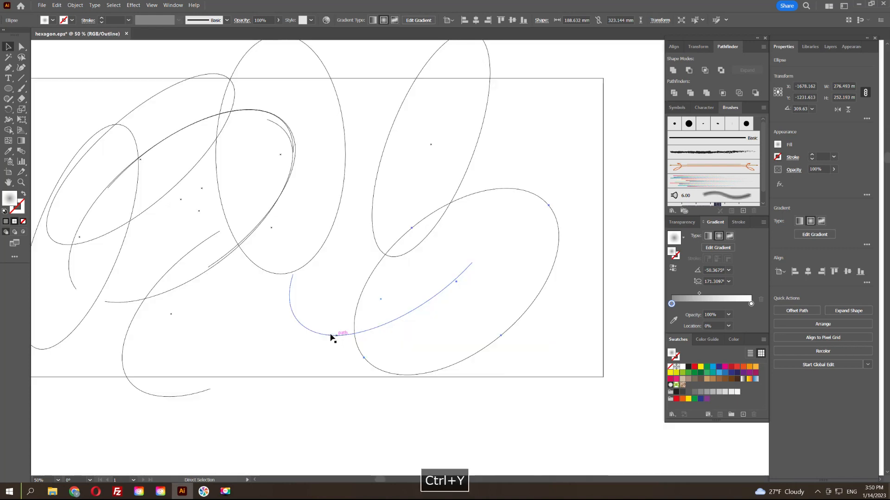
left_click(350, 334, "shift")
key("ctrl+y")
key("ctrl+g")
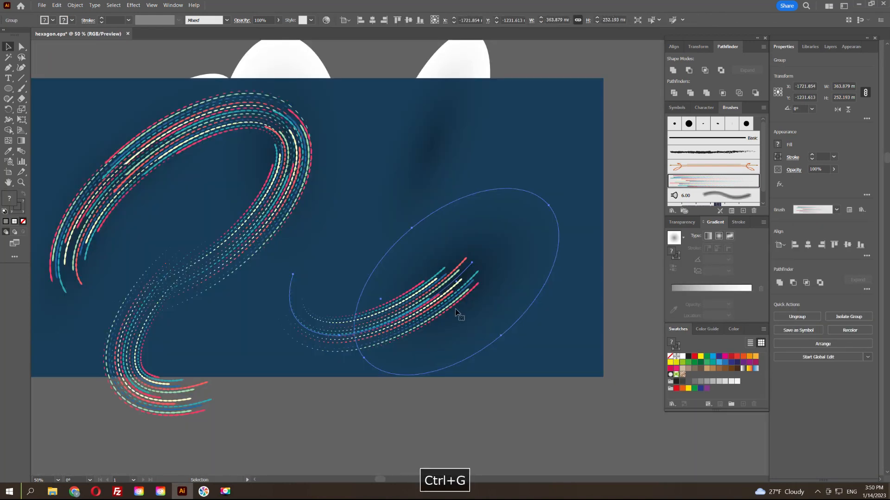
left_click_drag(332, 276, 229, 278)
key("ctrl+shift+bracketright")
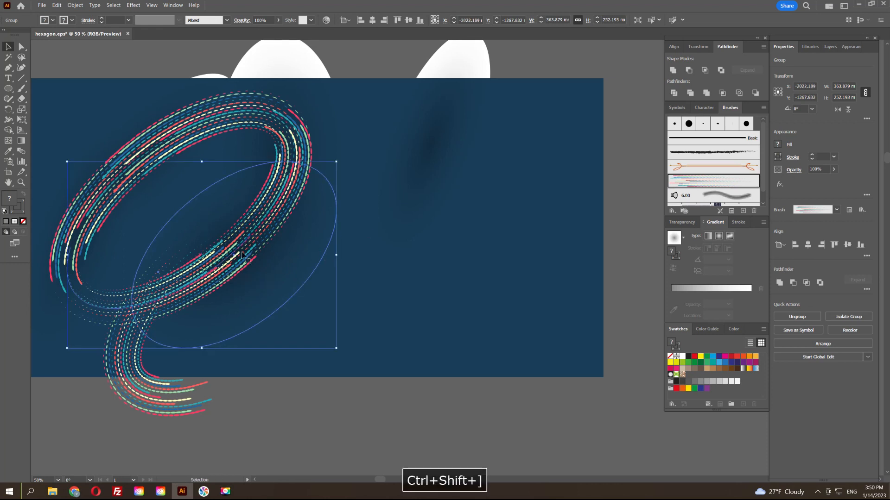
Move the last arc to the right and add a shadow beneath its thick end, about 116 by 175 mm, rotated about -101° with a darker centre.
left_click(317, 408)
left_click_drag(185, 396, 457, 309)
left_click_drag(469, 64, 511, 217)
left_click_drag(564, 202, 585, 371)
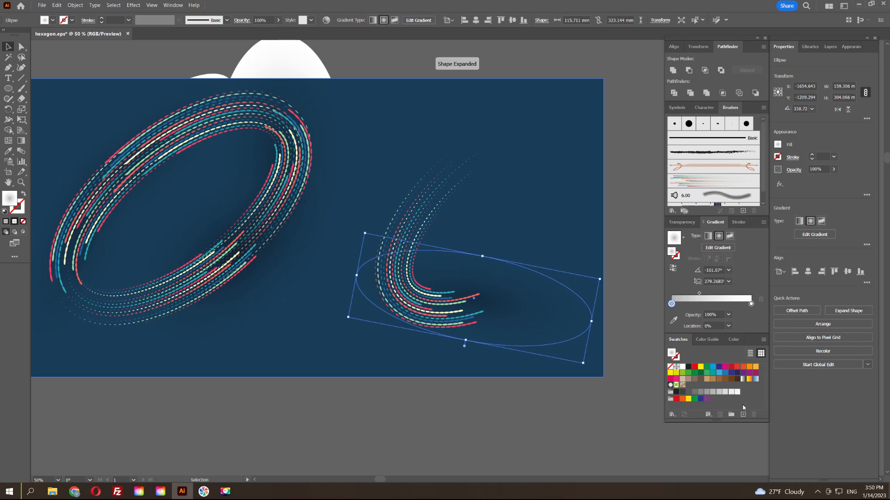
left_click_drag(672, 307, 672, 306)
left_click_drag(591, 321, 505, 314)
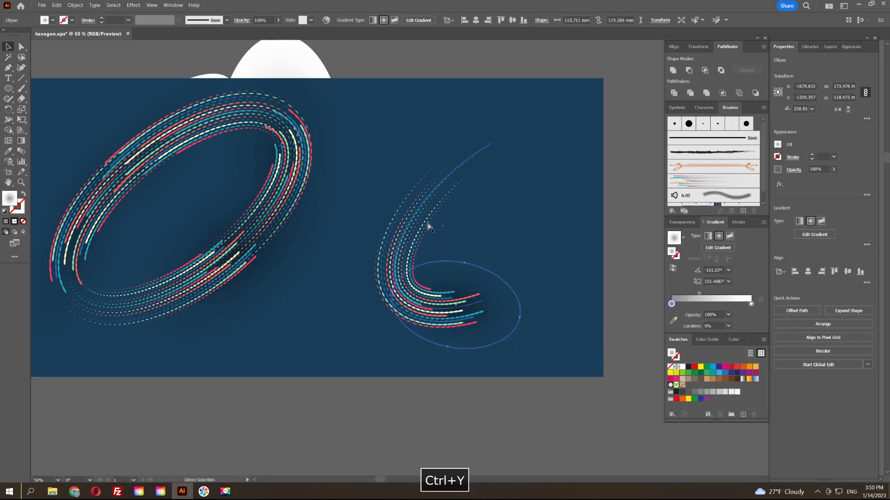
Group the last arc with its shadow, bring the group to the front and move it back to close the ring's lower-left side.
key("ctrl+y")
left_click(441, 226, "shift")
key("ctrl+y")
key("ctrl+g")
key("ctrl+shift+bracketright")
left_click_drag(458, 315, 131, 309)
Darken the grey centre of the gradient in the top arc's shadow ellipse.
key("space")
left_click_drag(182, 191, 278, 223)
left_click(278, 223, "ctrl")
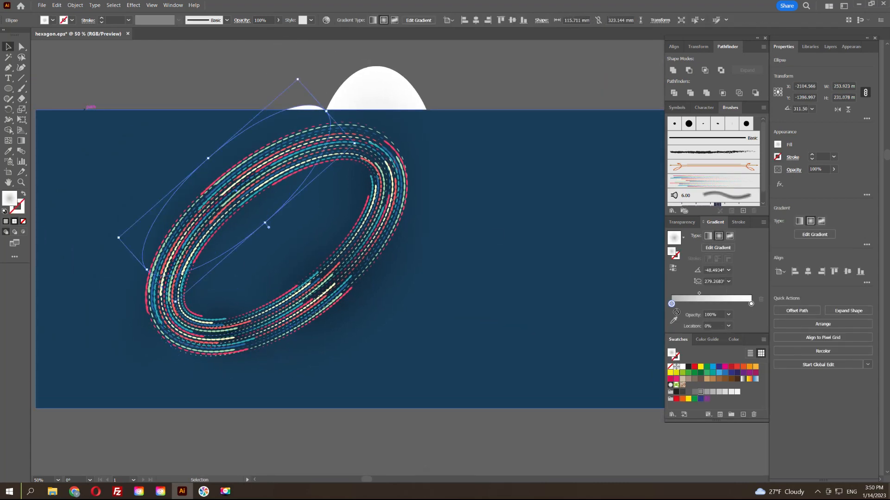
scroll(323, 208, "up", 1)
left_click(560, 53)
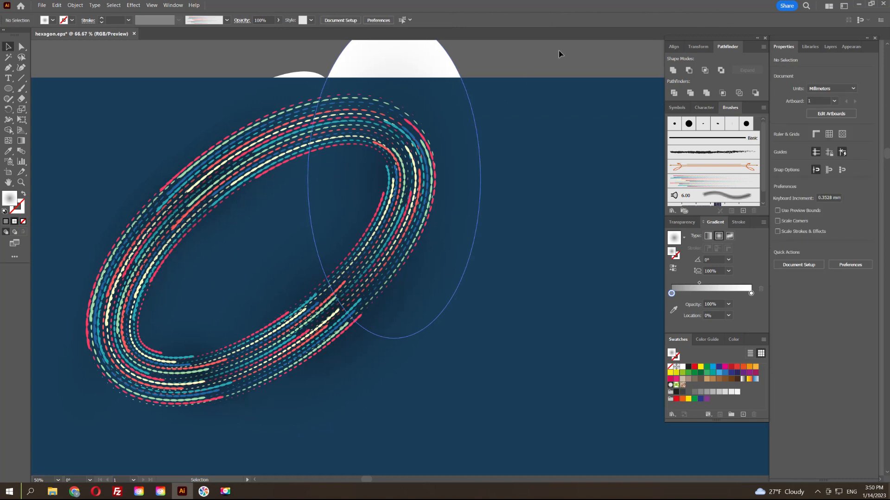
Shrink the lower-right arc's shadow ellipse to about 138 by 236 mm and align it beneath the arc.
key("space")
left_click_drag(561, 90, 521, 134)
left_click(368, 351, "ctrl")
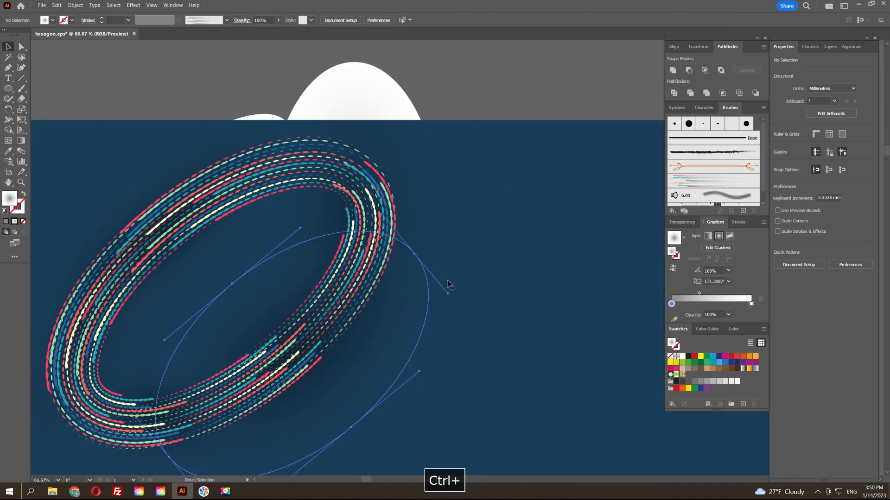
left_click_drag(414, 256, 378, 290)
left_click_drag(334, 379, 327, 390)
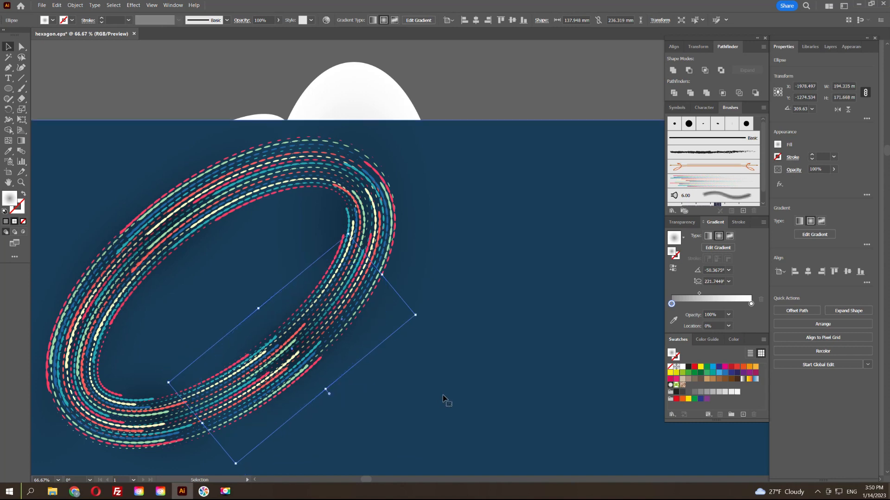
Enlarge and reposition the outer arc groups with their shadows so the ring spreads wider around the inner arcs.
left_click(470, 345)
scroll(471, 345, "down", 1)
left_click_drag(554, 152, 514, 124)
left_click(515, 124)
key("F9")
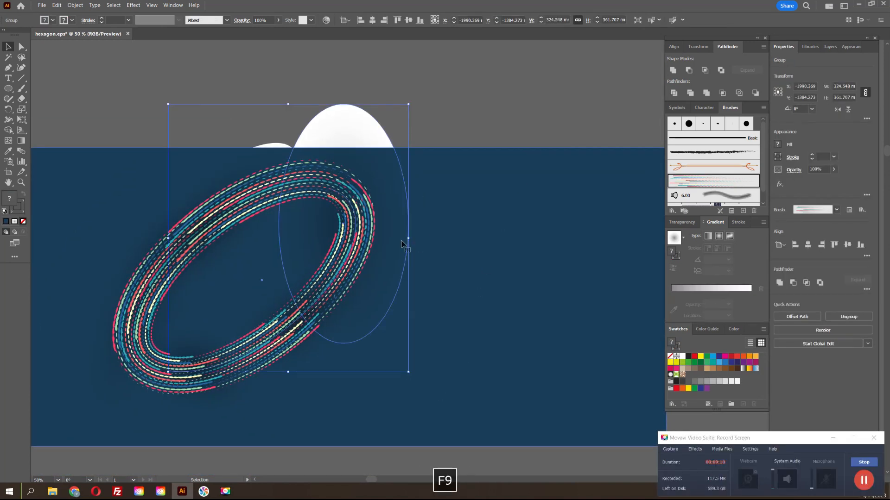
left_click_drag(407, 239, 109, 305)
left_click_drag(230, 301, 255, 300)
left_click_drag(76, 338, 72, 330)
key("space")
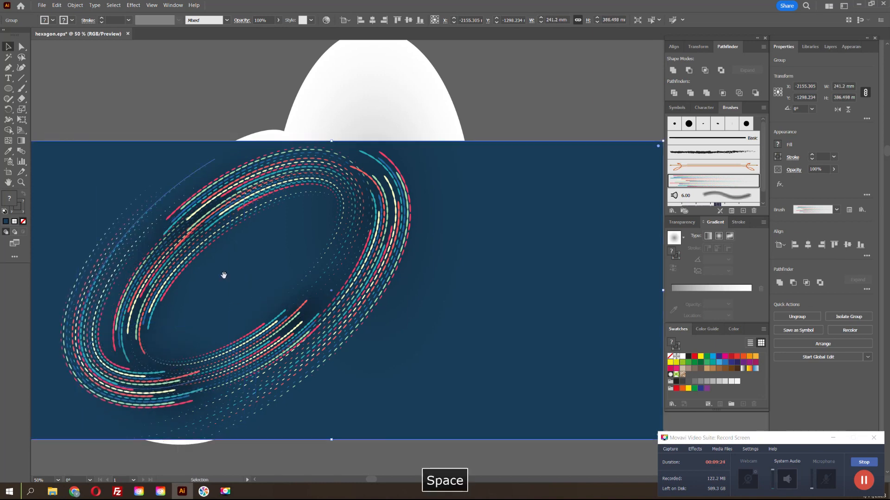
Move and enlarge the lower-left arc group with its shadow to extend the ring past the rectangle's lower edge.
left_click_drag(224, 275, 254, 188)
left_click_drag(316, 244, 282, 180)
mouse_move(251, 258)
left_mouse_down()
mouse_move(230, 253)
mouse_move(249, 255)
mouse_move(244, 261)
left_mouse_up()
left_click(486, 239)
left_click(558, 219)
left_click_drag(559, 219, 486, 305)
scroll(509, 254, "down", 1)
left_click_drag(508, 254, 466, 244)
left_click_drag(607, 258, 600, 241)
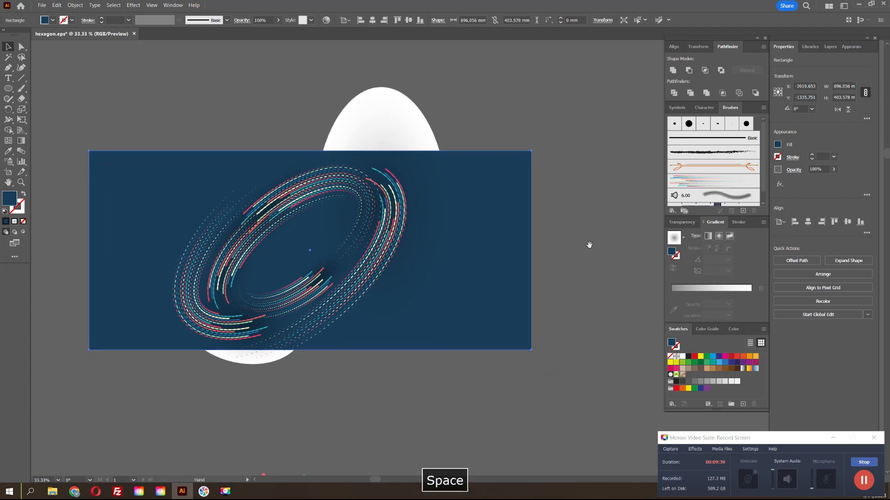
Enlarge the right arc group with its shadow to about 614 by 621 mm and shift it outward from the inner ring.
left_click(402, 254)
left_click_drag(450, 223, 472, 223)
mouse_move(402, 218)
left_mouse_down()
mouse_move(406, 236)
mouse_move(407, 219)
left_mouse_up()
left_click_drag(475, 53, 482, 63)
left_click_drag(403, 210, 421, 200)
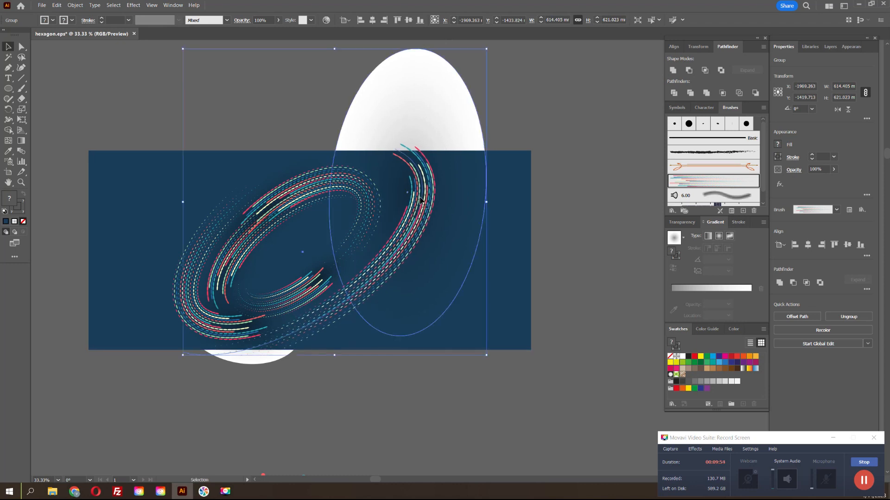
Increase the fixed width of Art Brush 1 and leave the right arc group's isolation.
double_click(355, 301)
left_click(357, 307)
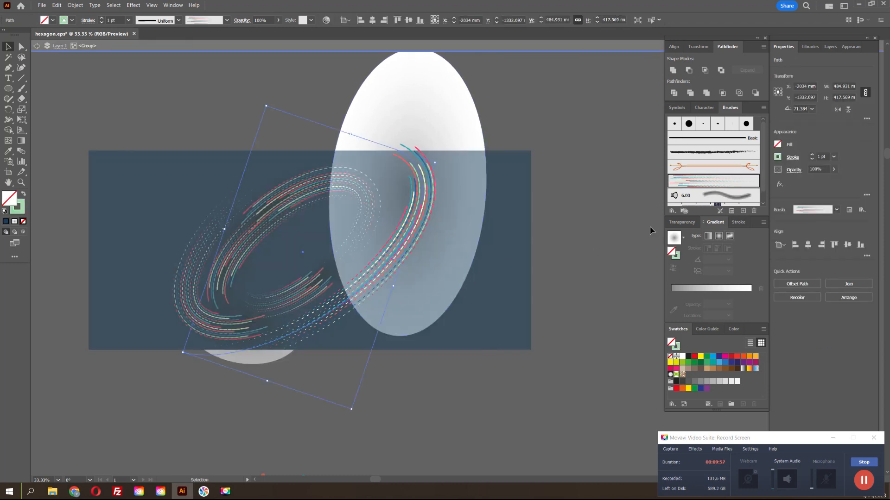
double_click(706, 182)
left_click_drag(521, 140, 522, 141)
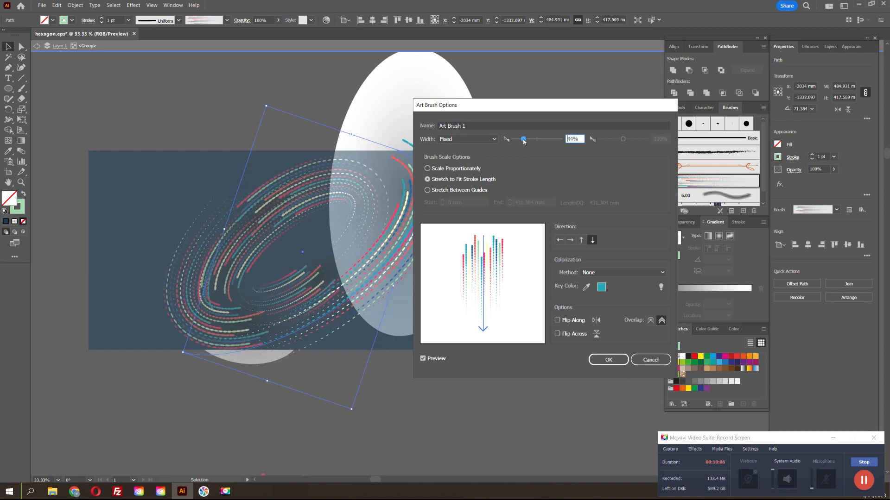
left_click_drag(527, 141, 527, 141)
left_click(615, 363)
left_click(537, 258)
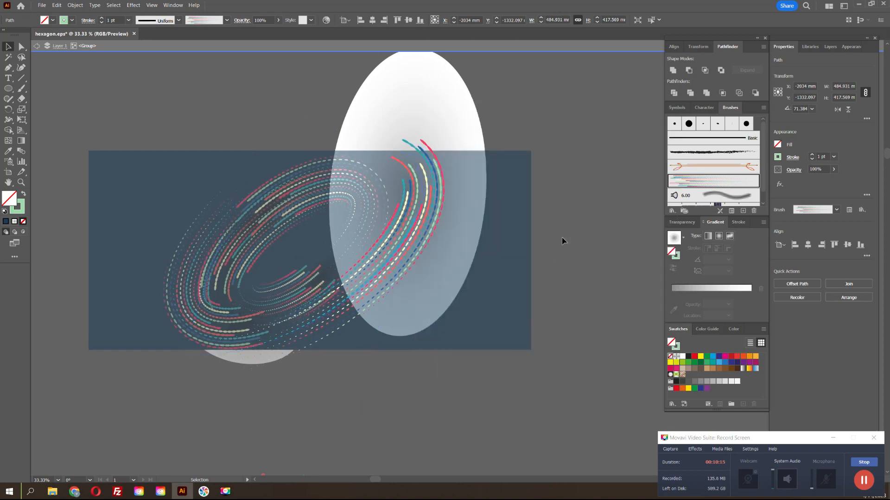
left_click(553, 254)
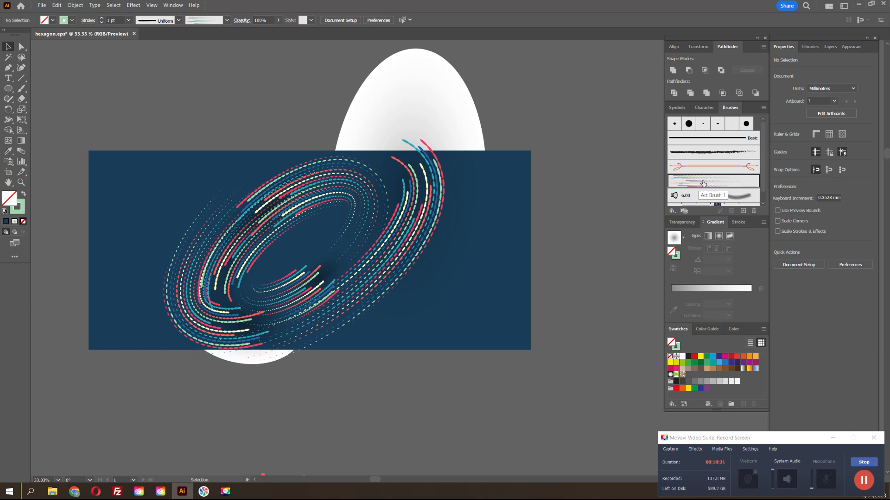
left_click_drag(704, 183, 709, 198)
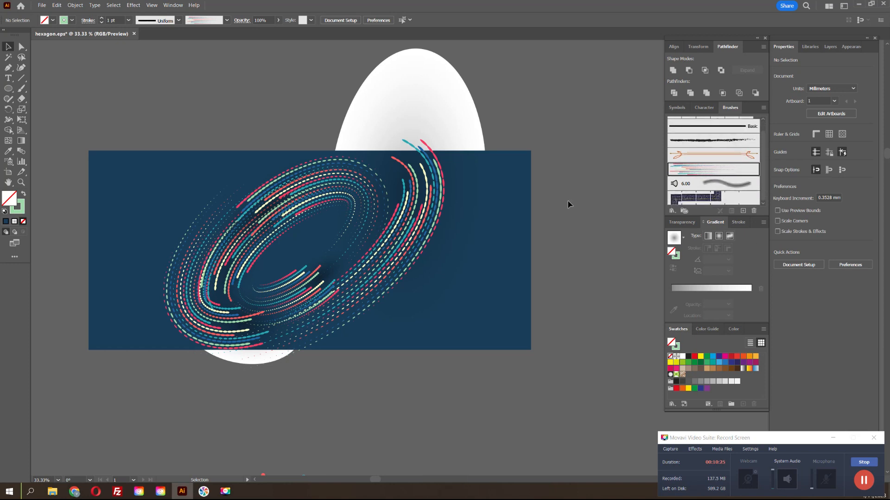
left_click_drag(573, 191, 570, 212)
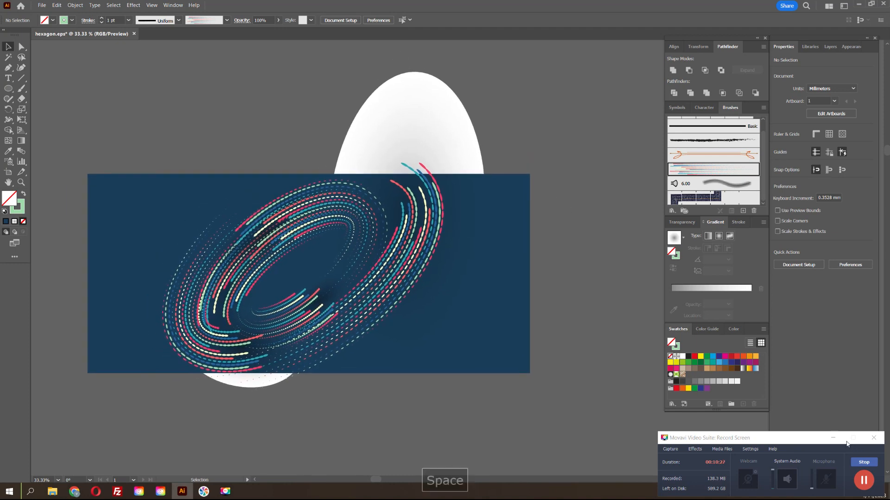
left_click(833, 438)
Fill the background rectangle with a radial gradient running from muted blue #395567 at the centre to dark navy at the edge.
left_click(502, 293)
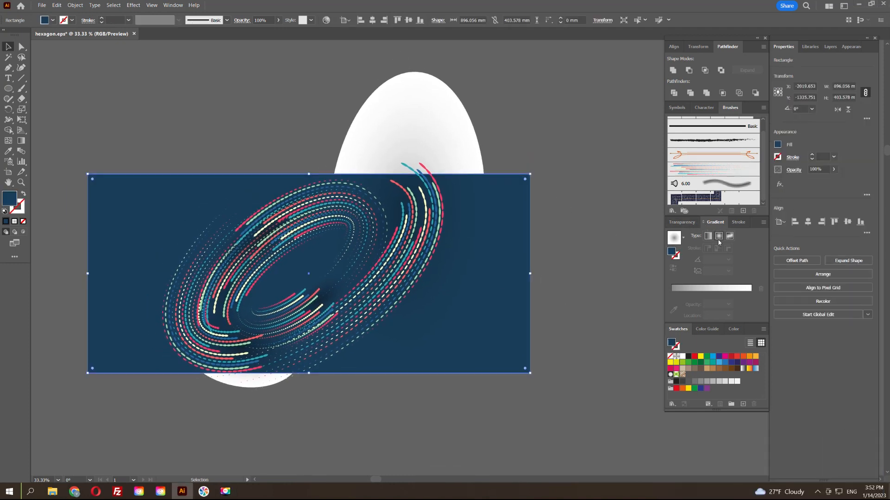
left_click(714, 292)
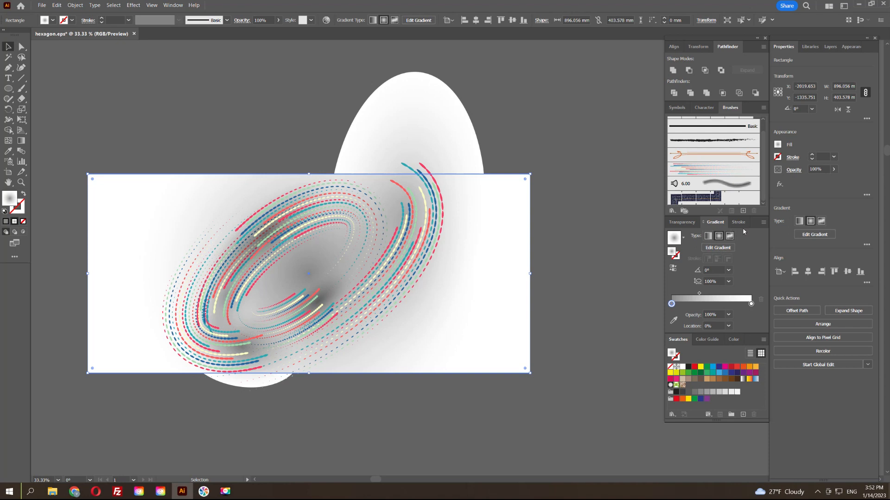
left_click(733, 340)
mouse_move(720, 358)
left_mouse_down()
mouse_move(705, 355)
mouse_move(710, 370)
left_mouse_up()
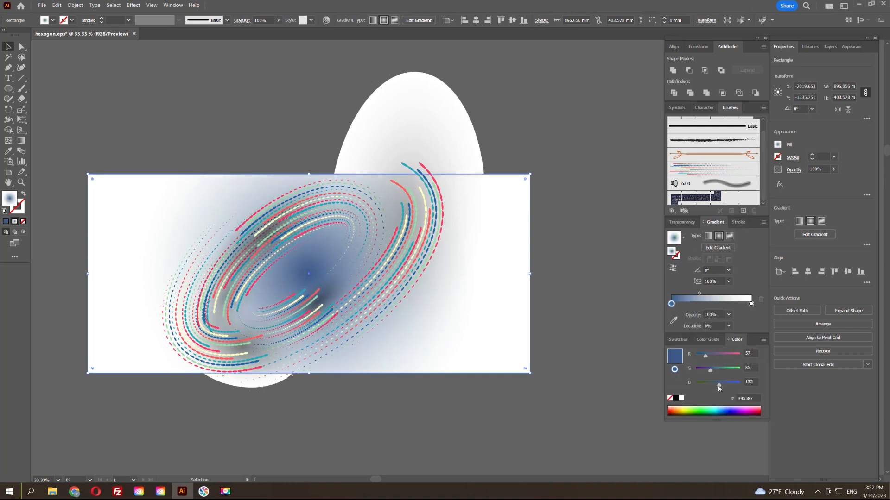
left_click(751, 304)
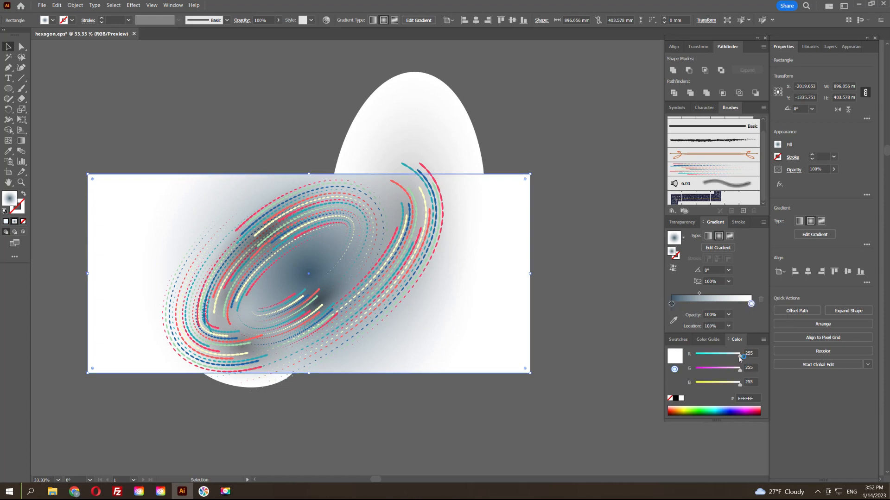
left_click_drag(741, 356, 703, 358)
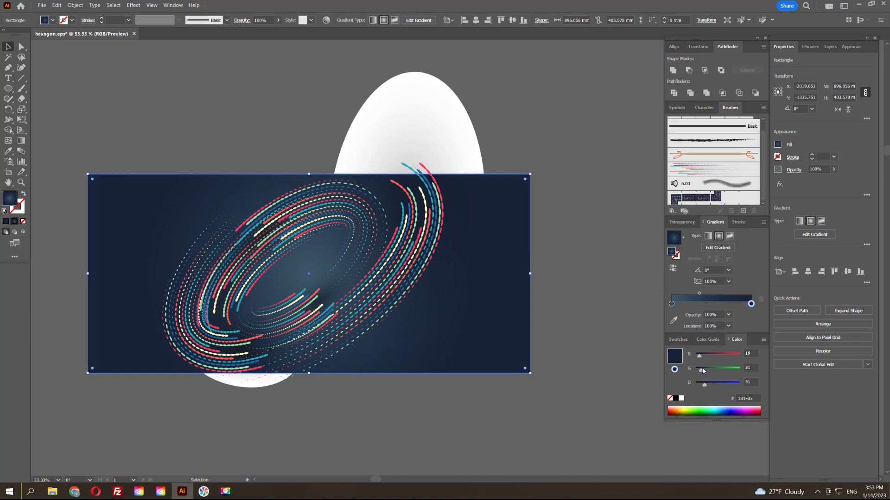
Recolour the background gradient's centre stop to RGB 0, 59, 79 and redraw the gradient diagonally from the rectangle's upper left to its lower right.
left_click(672, 304)
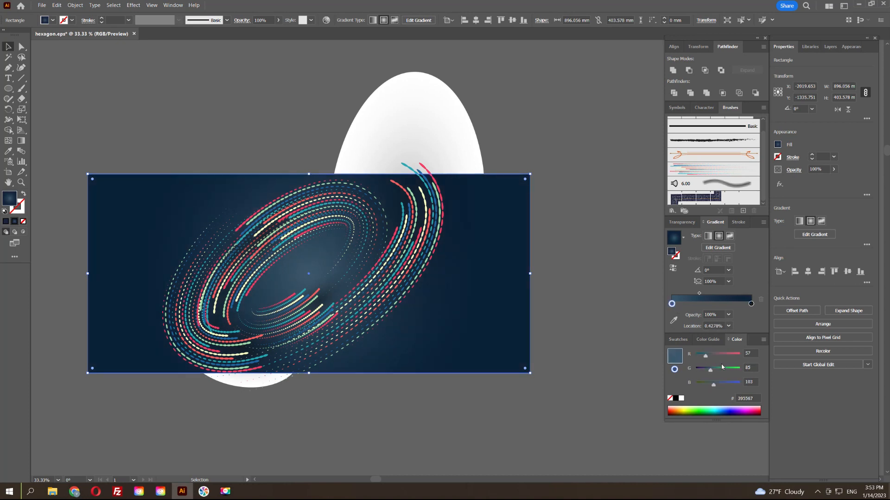
left_click_drag(710, 370, 704, 373)
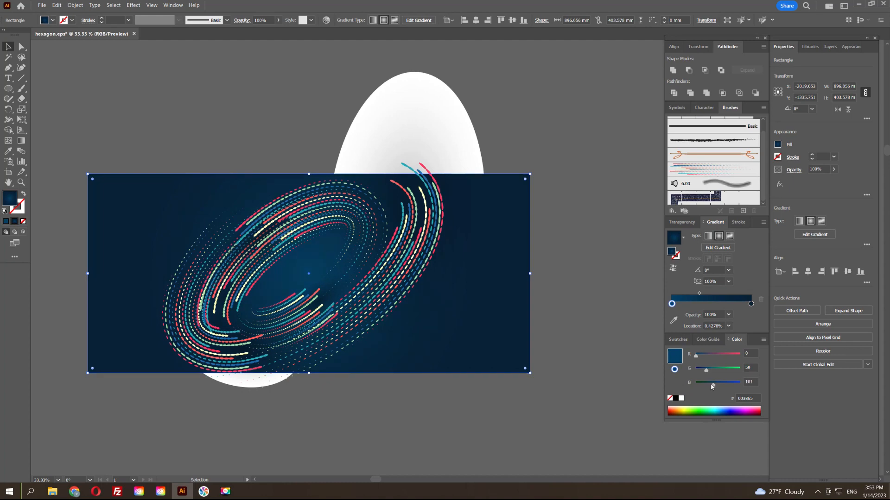
key("ctrl+minus")
key("g")
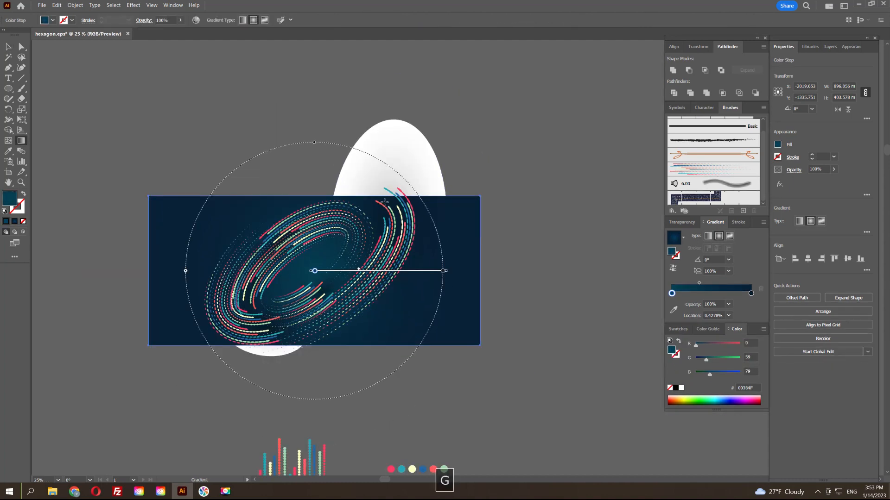
left_click_drag(233, 193, 402, 313)
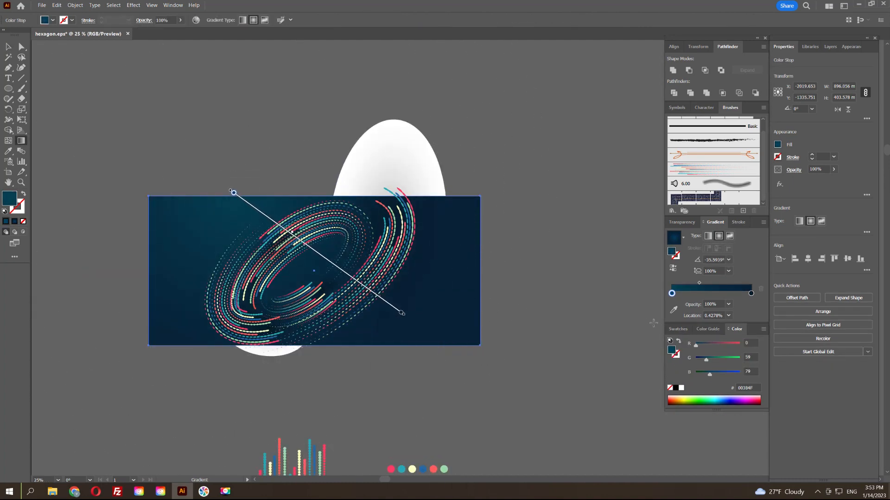
Set the background gradient's outer stop to RGB 3, 31, 39 and deselect the rectangle.
left_click_drag(701, 375, 701, 360)
left_click(8, 47)
left_click(270, 101)
left_click_drag(268, 100, 476, 179)
key("F9")
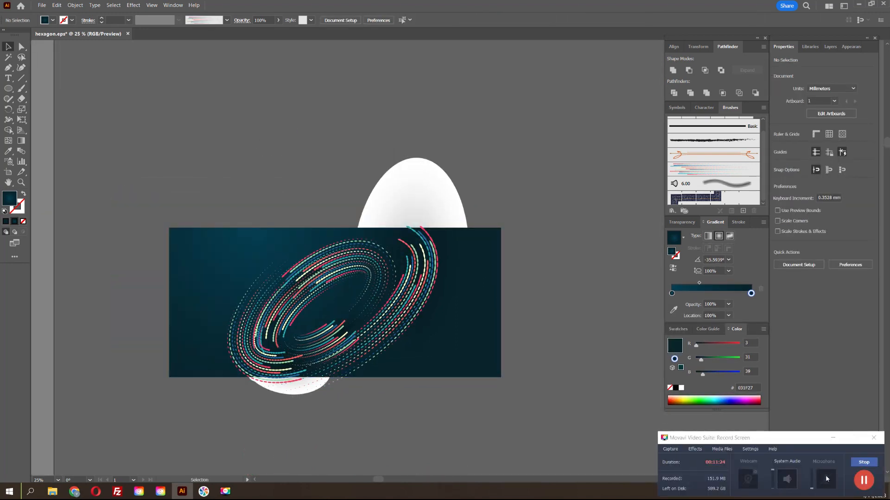
key("F9")
Draw a circle about 198 mm in diameter above the rectangle's left part, filled with a centred radial gradient.
left_click_drag(8, 88, 47, 110)
left_click_drag(178, 106, 251, 178)
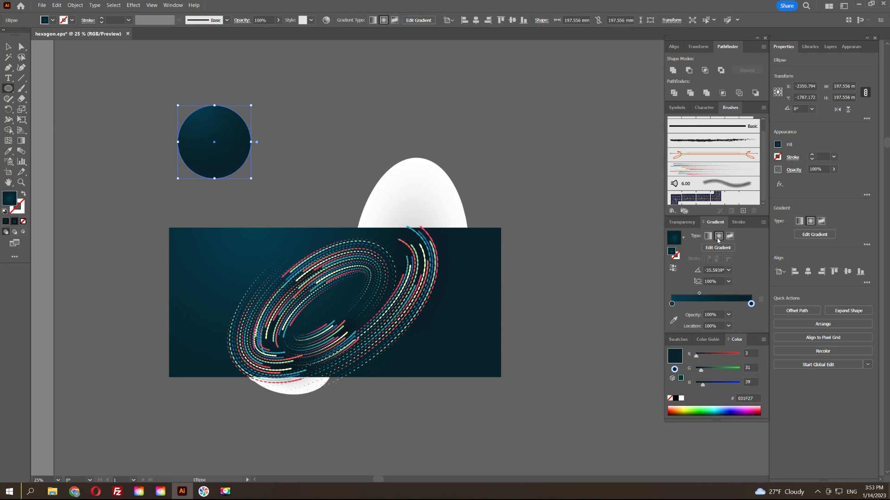
key("ctrl+minus")
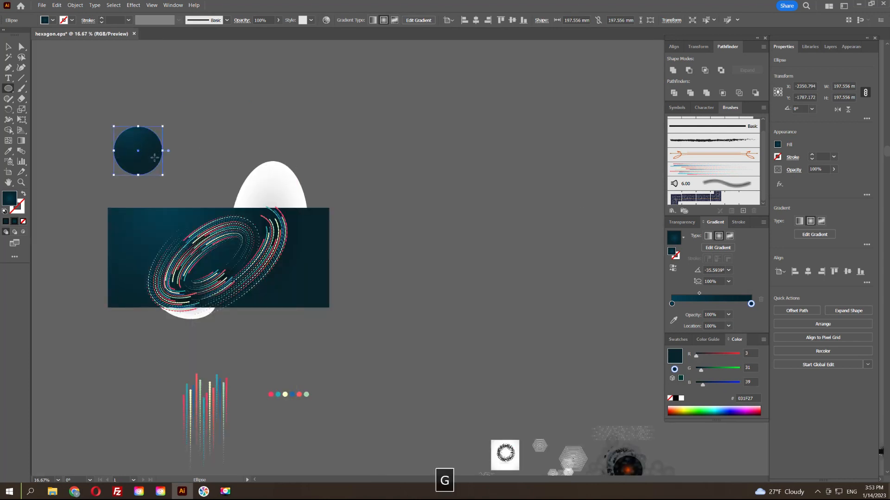
key("g")
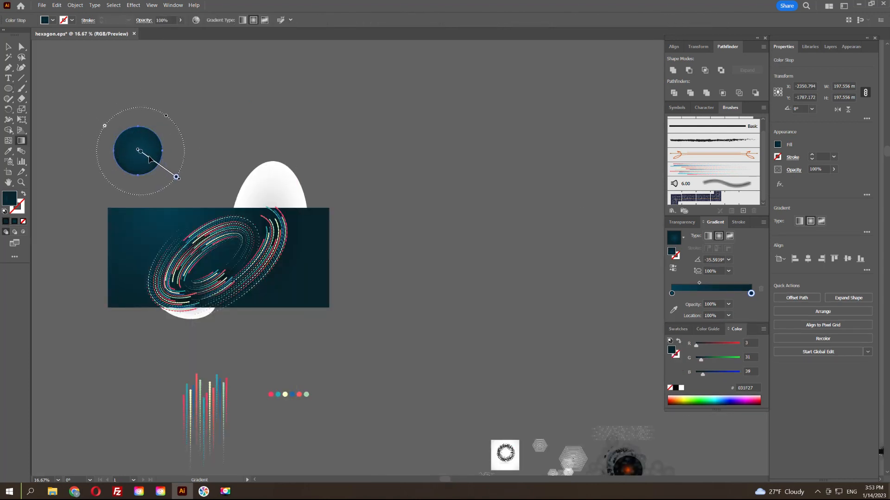
left_click(11, 47)
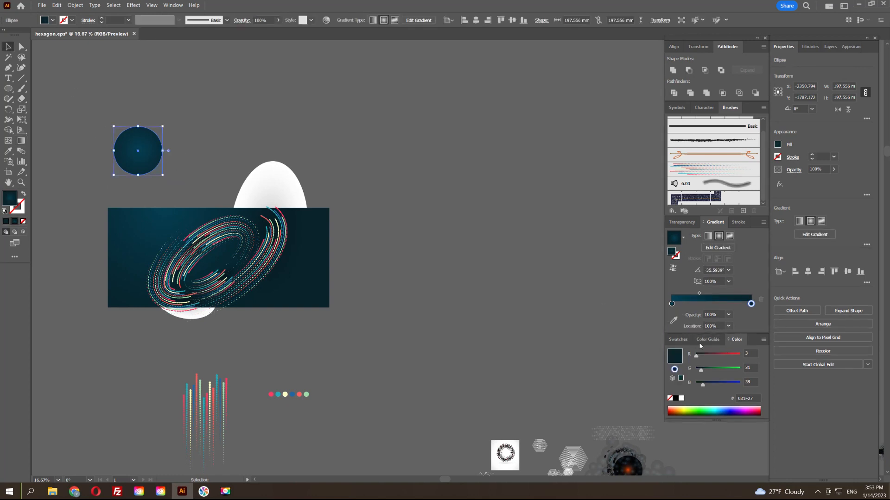
Recolour the circle's gradient from a white centre to a black edge and set its blending mode to Color Dodge.
left_click_drag(672, 306, 672, 307)
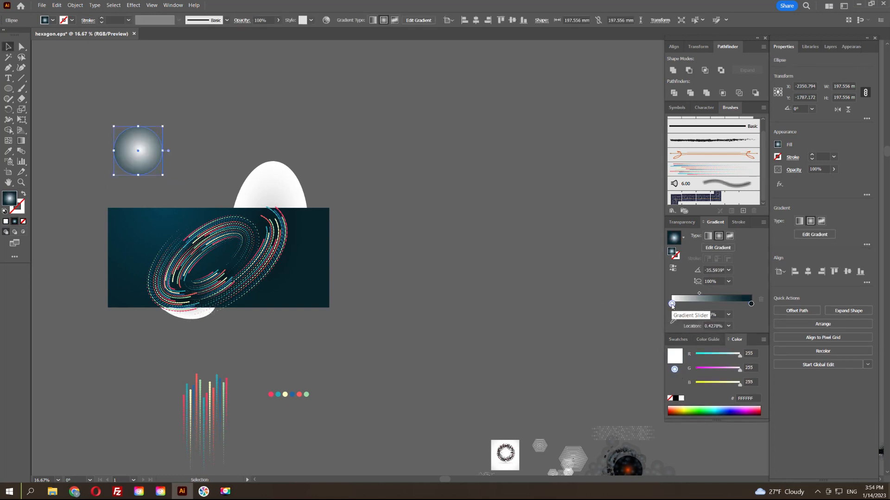
left_click(751, 310)
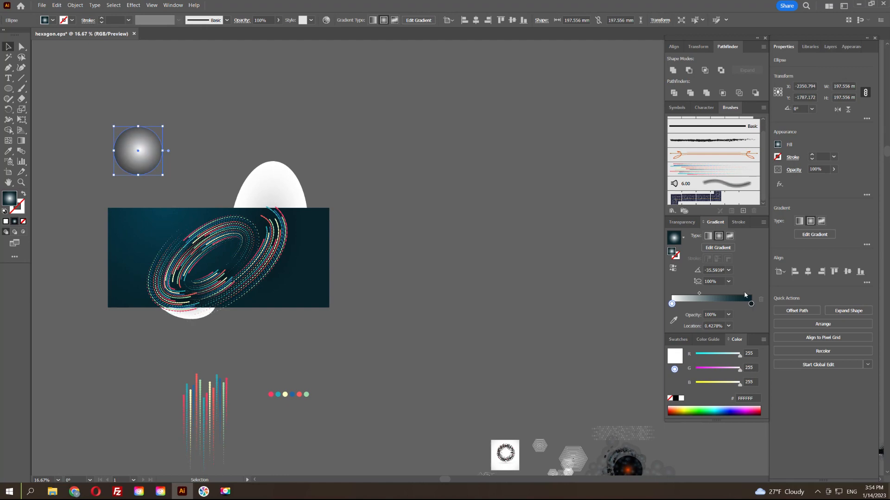
left_click(681, 222)
left_click(685, 235)
left_click(690, 307)
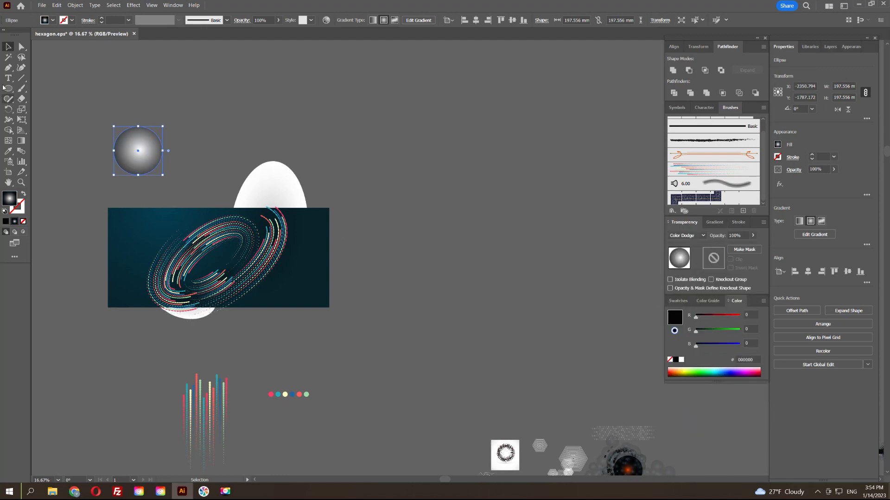
Move the glow circle onto the upper arc and tighten its gradient, with the midpoint near 13% and the black stop at about 83.7%.
left_click_drag(153, 171, 228, 234)
scroll(228, 234, "up", 5)
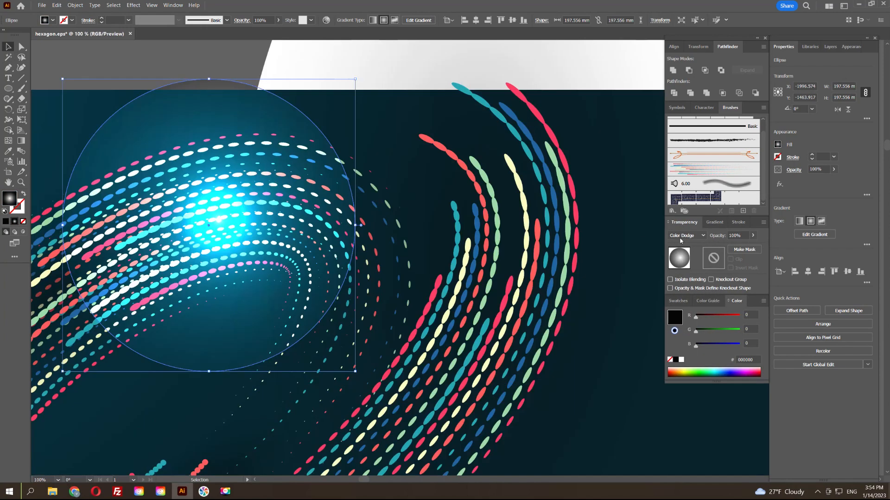
left_click(714, 223)
left_click_drag(699, 294, 683, 294)
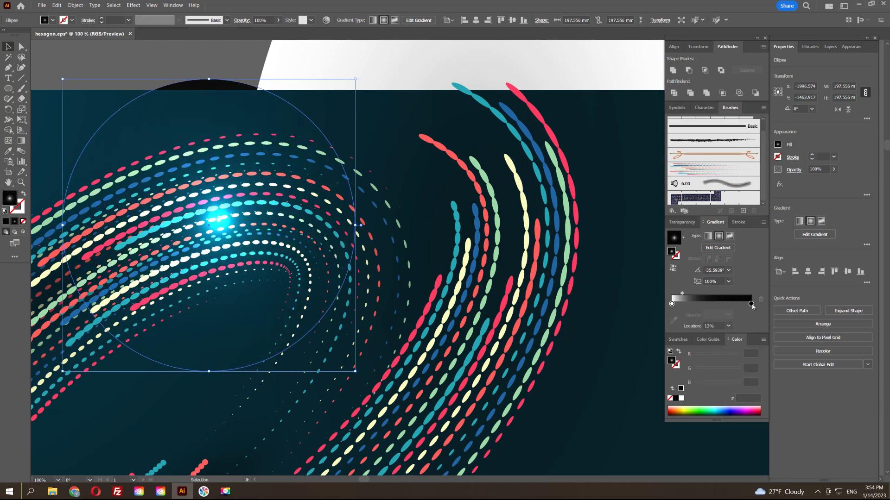
scroll(281, 232, "down", 1)
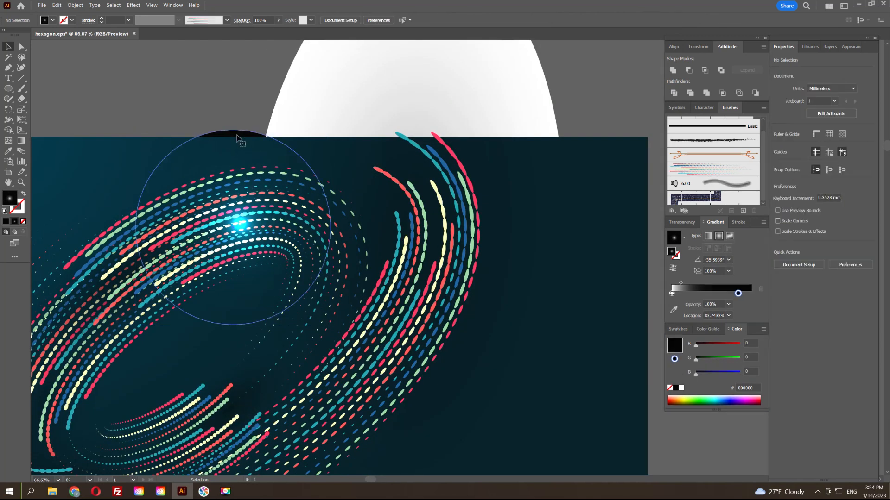
Shrink the glow circle to about 54.5 mm, place it on an upper-left dash tip and set the gradient midpoint to about 20.2%.
left_click_drag(233, 130, 234, 177)
left_click_drag(237, 229, 357, 176)
left_click_drag(357, 177, 226, 228)
scroll(225, 227, "up", 3)
left_click_drag(211, 74, 211, 143)
left_click_drag(225, 201, 220, 209)
left_click_drag(691, 295, 686, 293)
Copy the glow to a neighbouring dash tip, group the glows and isolate the group.
left_click_drag(251, 250, 254, 220)
left_click(380, 267, "shift")
key("ctrl+g")
double_click(384, 266)
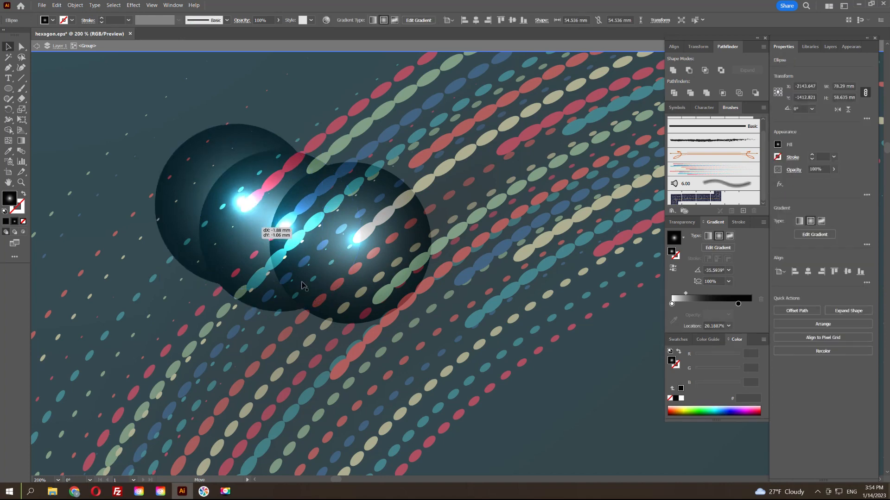
Add further glow copies, some of them smaller, on the other thick dash tips of the upper-left arcs and leave the group's isolation.
left_click_drag(252, 165, 211, 106)
left_click_drag(194, 69, 204, 160)
left_click_drag(303, 203, 378, 220)
key("ctrl+minus")
key("ctrl+minus")
double_click(423, 185)
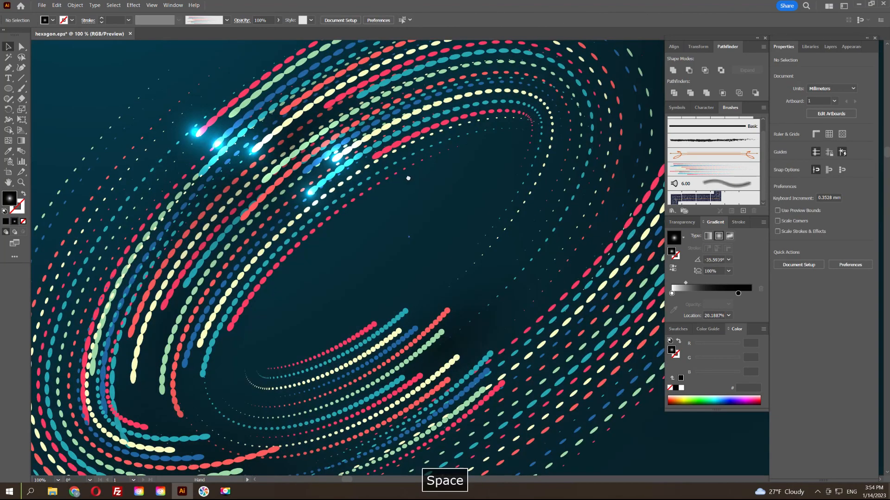
Copy the glow group to the thick ends of the inner lower arc and reposition its individual glows on the dash tips.
left_click_drag(408, 175, 375, 154)
left_click_drag(319, 145, 464, 307)
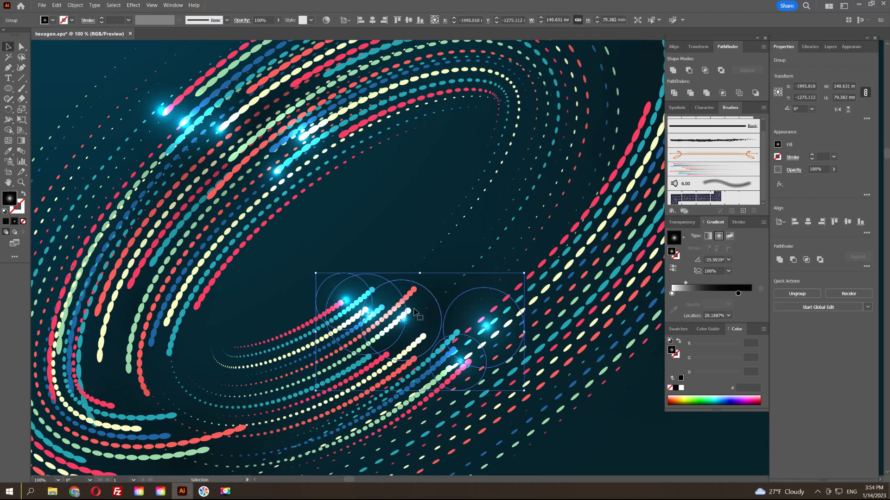
key("ctrl+plus")
double_click(367, 285)
left_click_drag(367, 285, 371, 135)
Distribute glow copies over the thick dash tips of the lower-left arc and undo the last glow placement.
key("space")
scroll(457, 193, "down", 3)
scroll(576, 209, "up", 2)
scroll(301, 296, "up", 3)
key("space")
left_click_drag(436, 296, 392, 374)
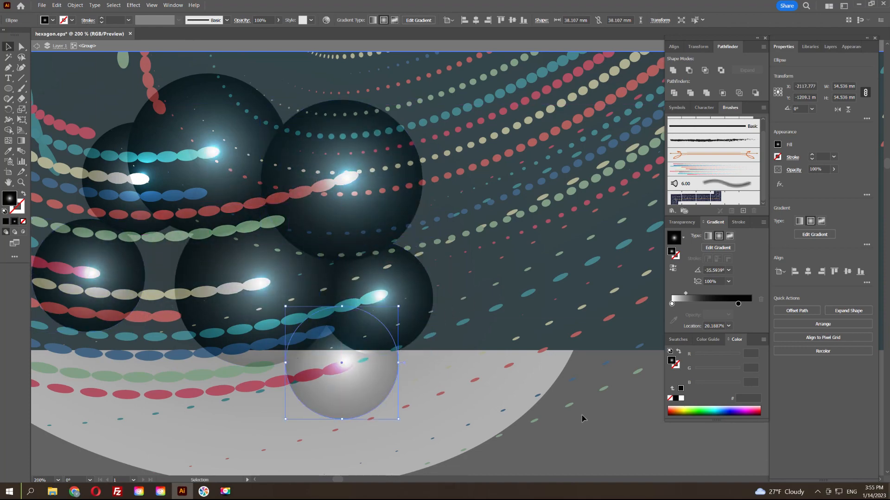
key("ctrl+z")
Copy the glow group to the outer right arc and reposition its first glows on the thick dash tips.
key("ctrl+minus")
key("ctrl+minus")
key("ctrl+minus")
left_click_drag(297, 250, 288, 352)
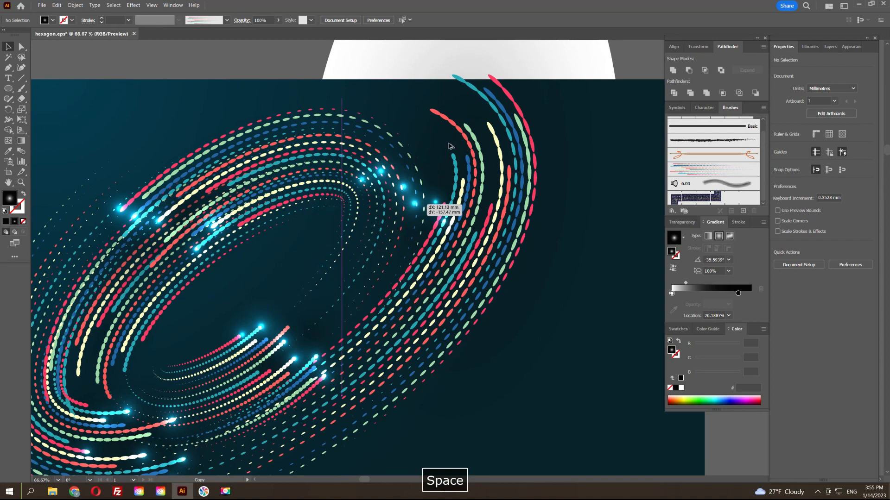
scroll(431, 182, "up", 4)
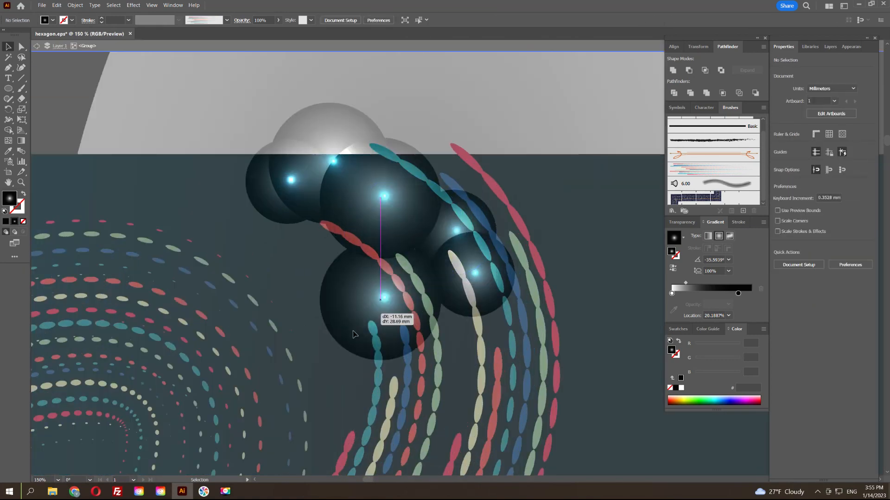
left_click_drag(353, 331, 365, 321)
left_click_drag(288, 191, 347, 442)
left_click_drag(388, 200, 405, 261)
left_click_drag(336, 163, 329, 228)
Place further glow copies on the remaining dash tips of the outer right arc and leave the group's isolation.
left_click_drag(426, 213, 268, 175)
left_click_drag(373, 307, 343, 211)
left_click_drag(345, 225, 406, 384)
left_click_drag(406, 384, 399, 292)
left_click_drag(398, 292, 361, 355)
scroll(378, 321, "down", 3)
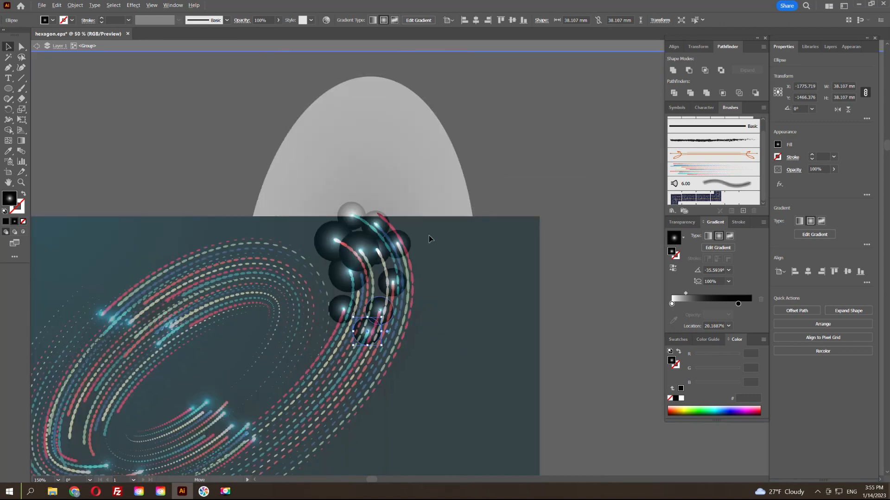
double_click(503, 163)
left_click_drag(491, 355, 546, 292)
scroll(546, 292, "down", 2)
left_click(521, 189)
left_click_drag(443, 192, 487, 161)
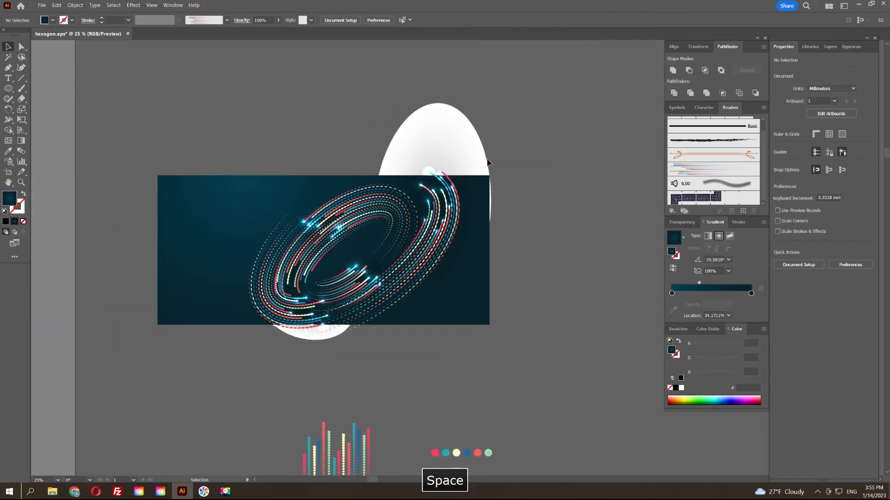
left_click_drag(254, 227, 223, 226)
left_click(272, 139)
scroll(284, 188, "up", 1)
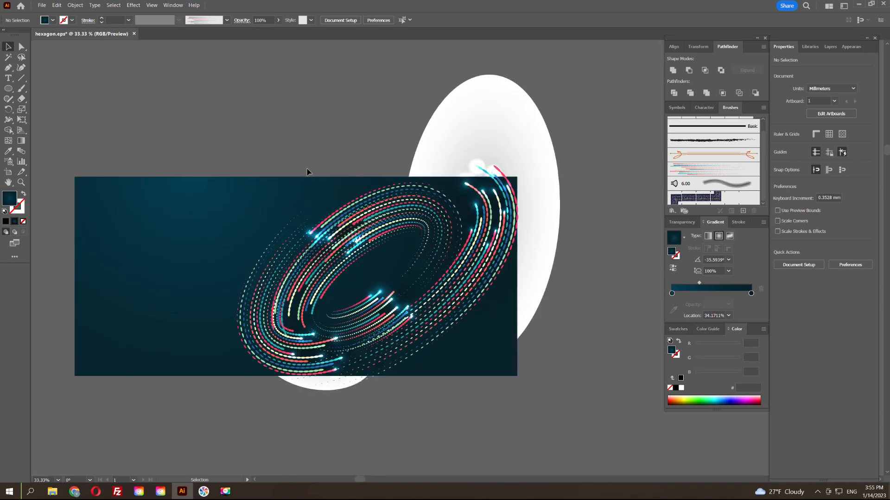
left_click_drag(572, 389, 378, 210)
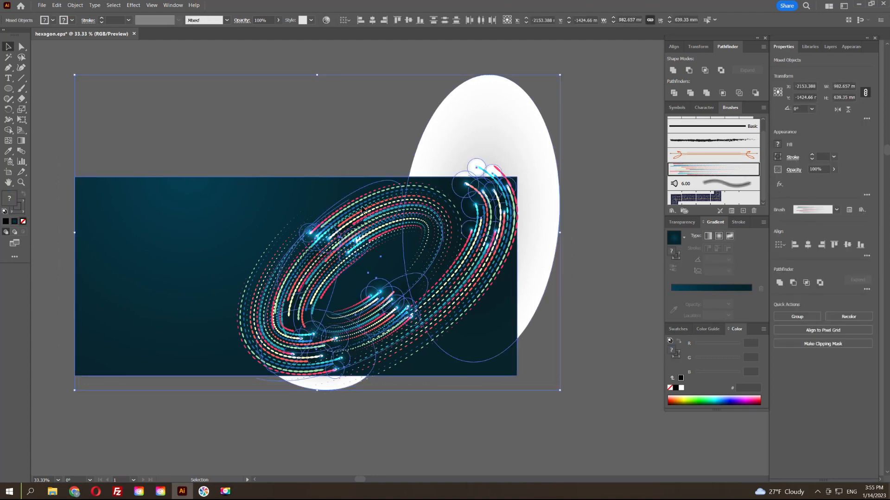
scroll(97, 208, "down", 1)
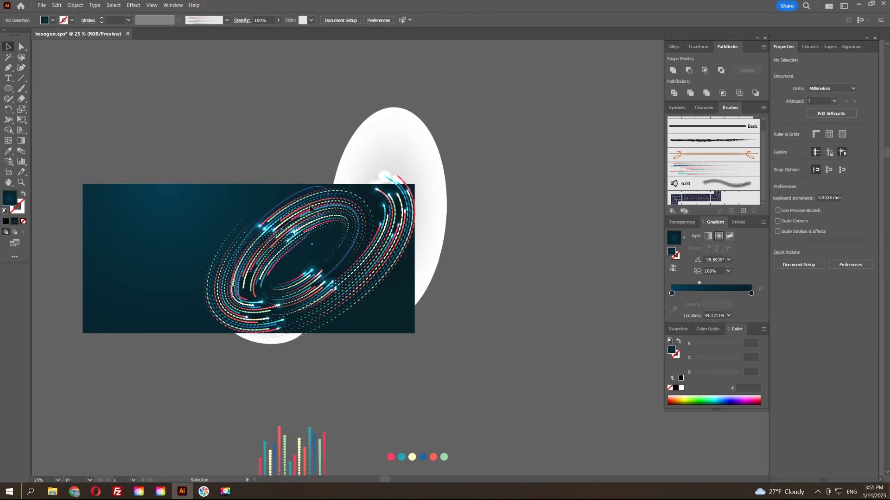
Isolate the upper arc group and expand the appearance of its brushed path.
left_click(333, 210)
scroll(333, 210, "up", 2)
double_click(357, 204)
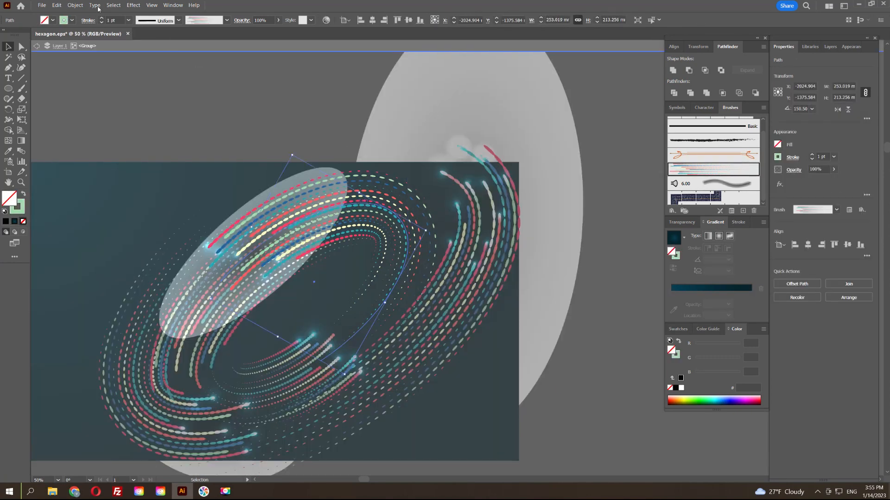
left_click(76, 5)
left_click(108, 112)
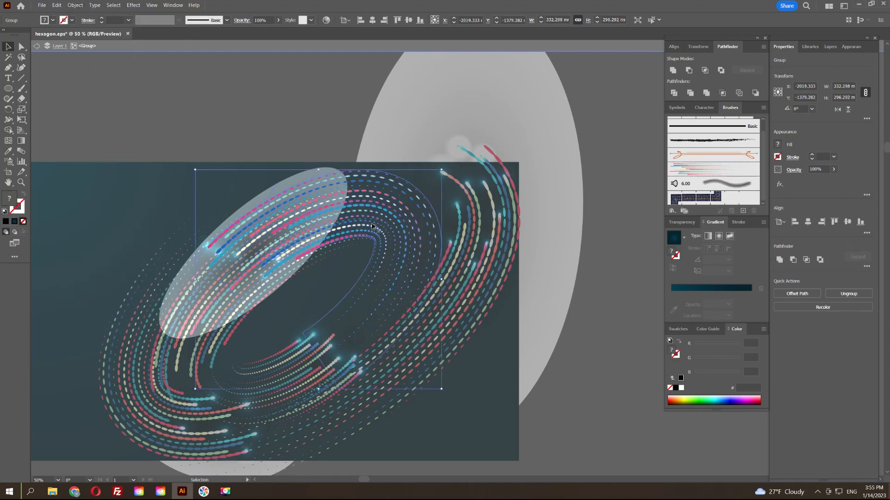
Examine the expanded dots of the upper arc in Outline view and return to the normal preview.
scroll(372, 225, "up", 6)
key("ctrl+y")
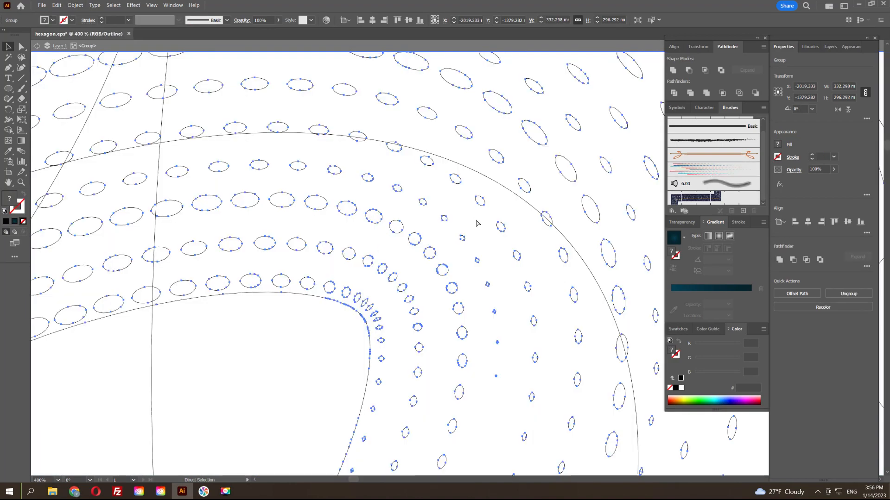
key("ctrl+y")
scroll(478, 222, "down", 3)
left_click(75, 5)
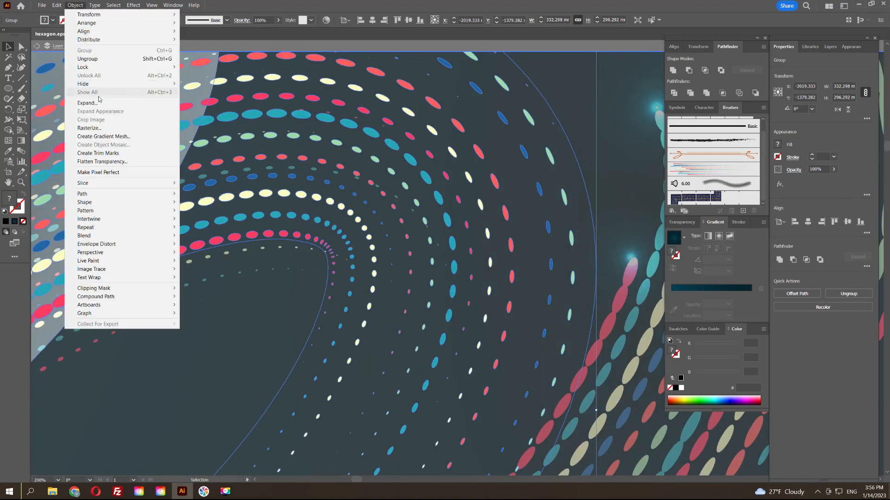
left_click(267, 160)
scroll(267, 218, "down", 3)
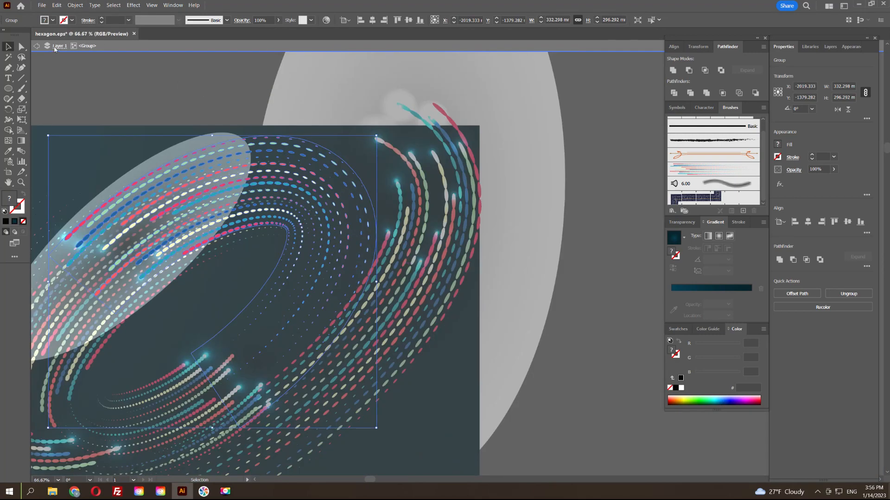
Expand the appearance of the brushed path in the large outer right arc group and leave isolation.
left_click(55, 49)
left_click(283, 446)
left_click_drag(283, 446, 342, 291)
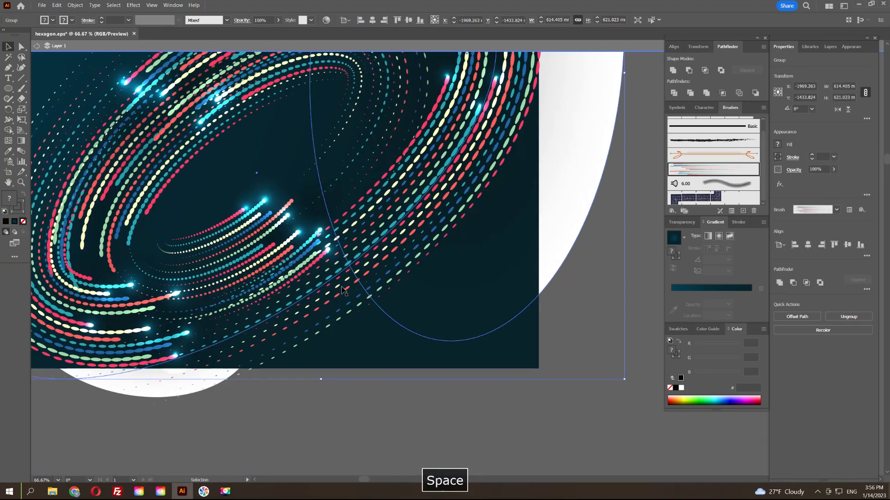
double_click(337, 281)
left_click(75, 5)
left_click(253, 247)
double_click(452, 413)
Isolate the lower-left arc group, expand the appearance of its brushed path and leave isolation.
left_click_drag(246, 345, 491, 346)
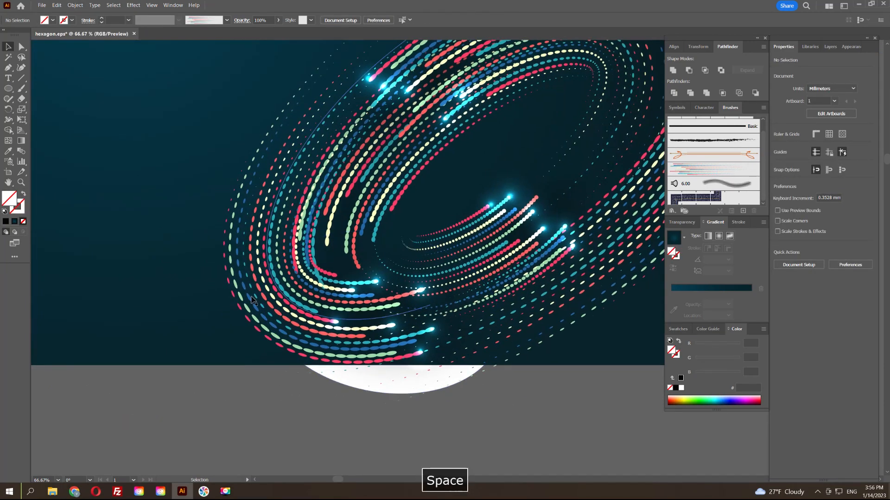
left_click(244, 292)
double_click(245, 292)
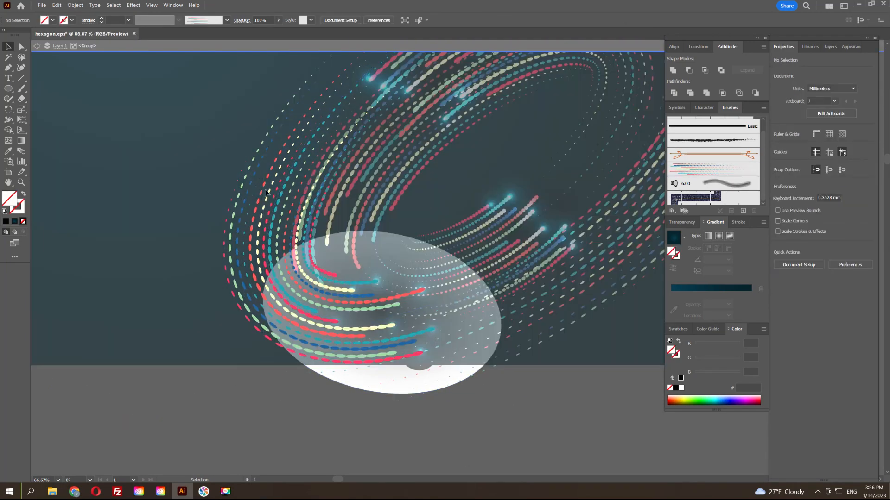
left_click(293, 197)
left_click_drag(293, 196, 243, 330)
left_click(75, 5)
left_click(106, 112)
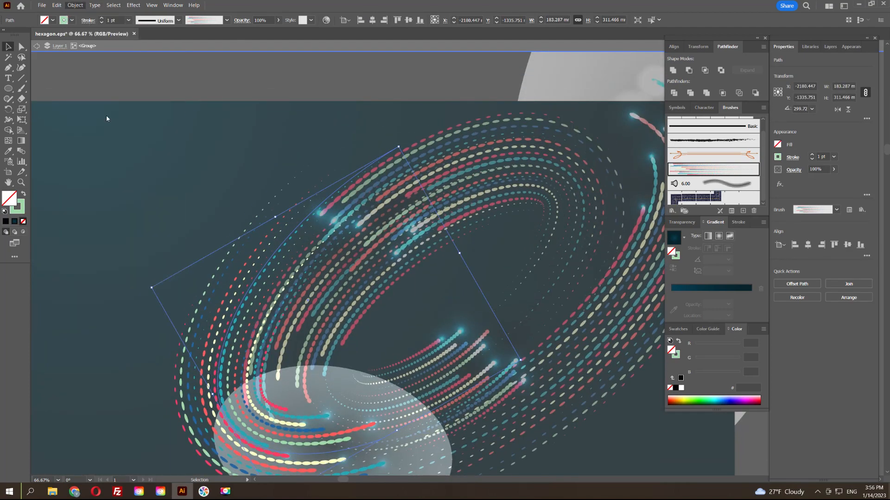
left_click_drag(421, 186, 328, 214)
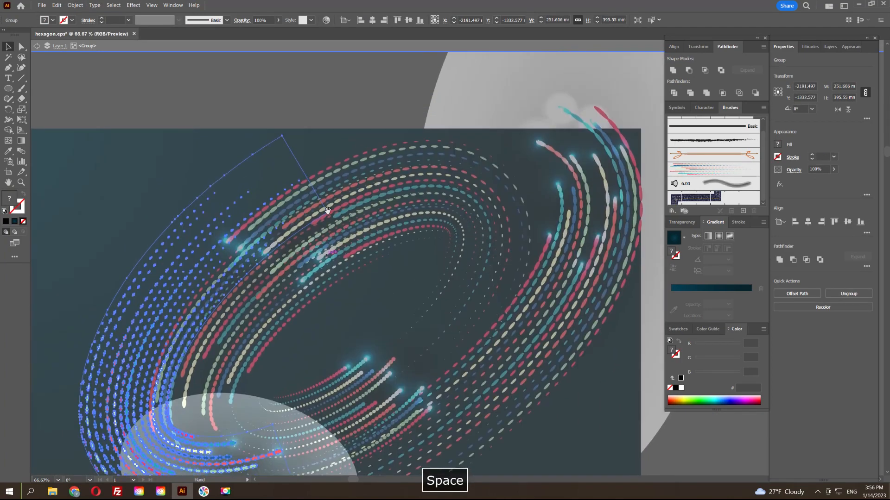
double_click(333, 100)
Isolate the inner left arc group, expand the appearance of its brushed path and leave isolation.
left_click(364, 178)
left_click(265, 352)
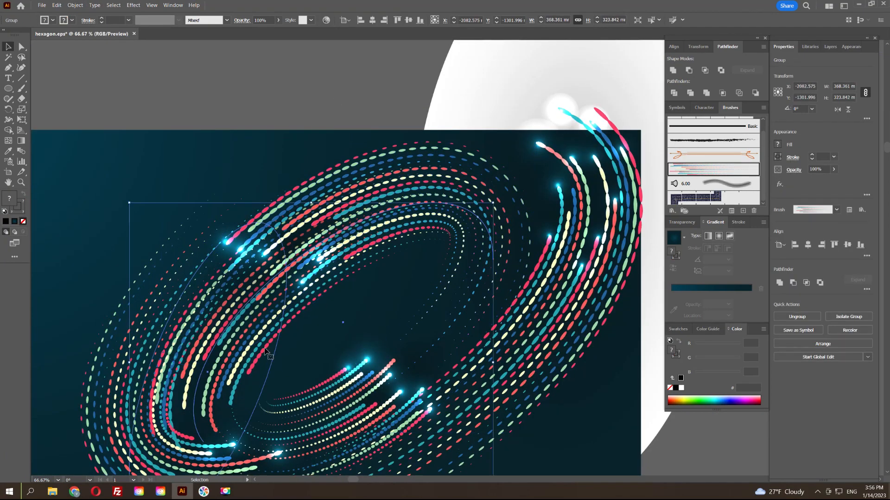
double_click(249, 378)
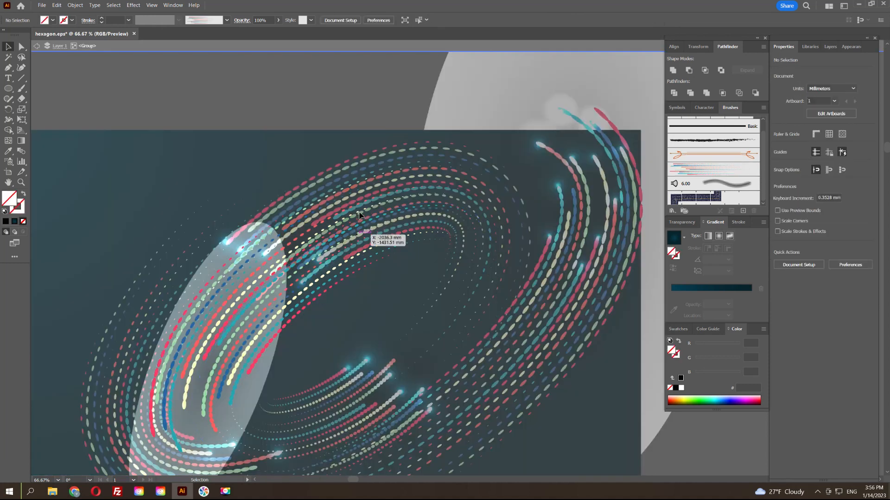
left_click(364, 220)
left_click(75, 5)
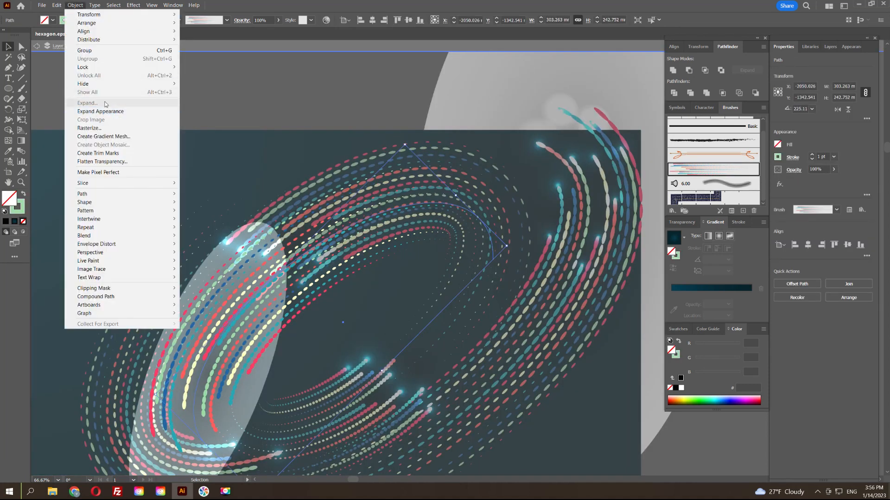
left_click(101, 111)
key("Escape")
Check the whole artwork for unexpanded brush paths in Outline view and return to the normal preview.
left_click_drag(451, 296, 406, 194)
key("ctrl+y")
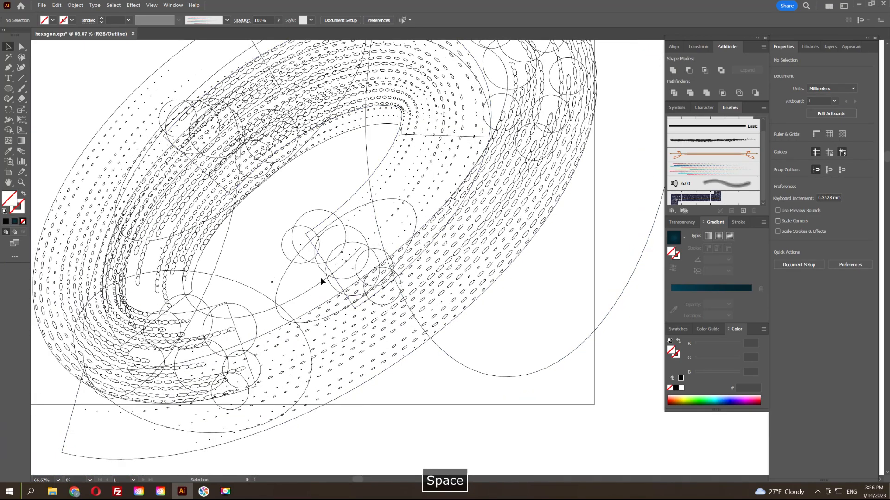
left_click_drag(384, 106, 431, 180)
key("ctrl+y")
scroll(571, 309, "down", 2)
left_click_drag(572, 308, 479, 282)
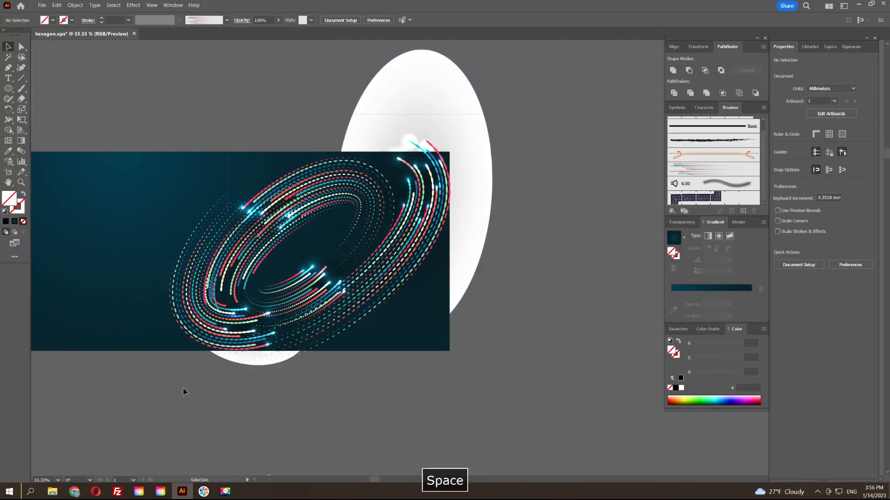
Copy the complete artwork and paste it into a new 3700 x 1500 px RGB document at 300 ppi.
left_click_drag(183, 389, 349, 213)
key("ctrl+c")
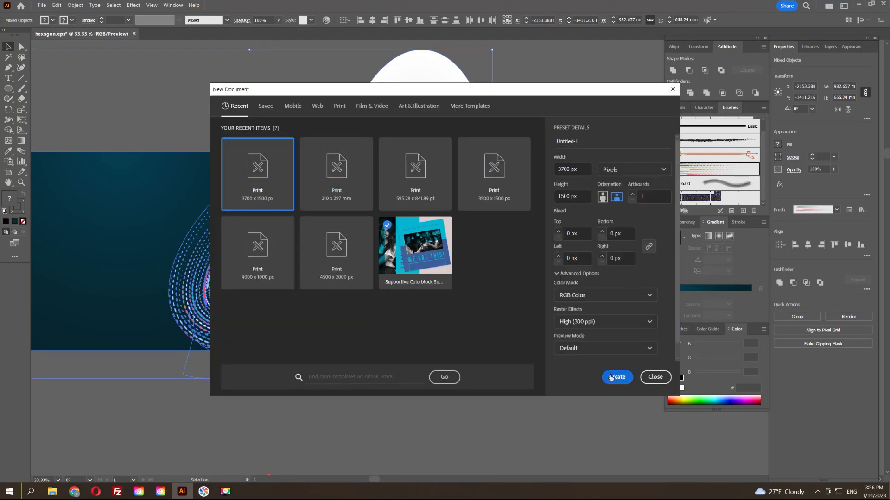
left_click(610, 377)
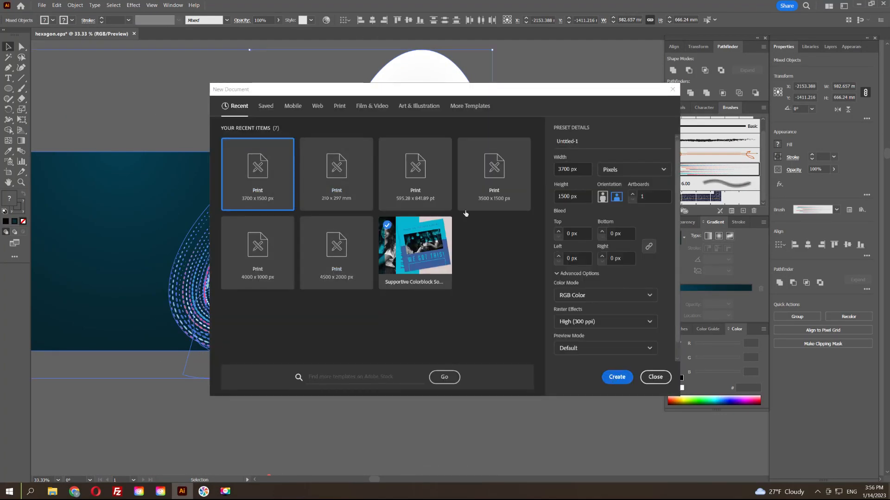
key("ctrl+v")
scroll(429, 234, "down", 1)
left_click_drag(429, 235, 293, 271)
Trim the rings, shadows and glows that overhang the blue background's edges with rectangular Eraser cuts.
key("shift+e")
mouse_move(47, 63)
left_mouse_down()
mouse_move(630, 211)
mouse_move(642, 234)
left_mouse_up()
left_click_drag(555, 182, 454, 99)
mouse_move(554, 85)
left_mouse_down()
mouse_move(480, 440)
mouse_move(409, 470)
left_mouse_up()
left_click_drag(345, 261, 530, 190)
mouse_move(87, 378)
left_mouse_down()
mouse_move(524, 331)
mouse_move(659, 268)
left_mouse_up()
left_click_drag(628, 201, 566, 246)
Centre the trimmed artwork group on the artboard.
key("v")
left_click(252, 199)
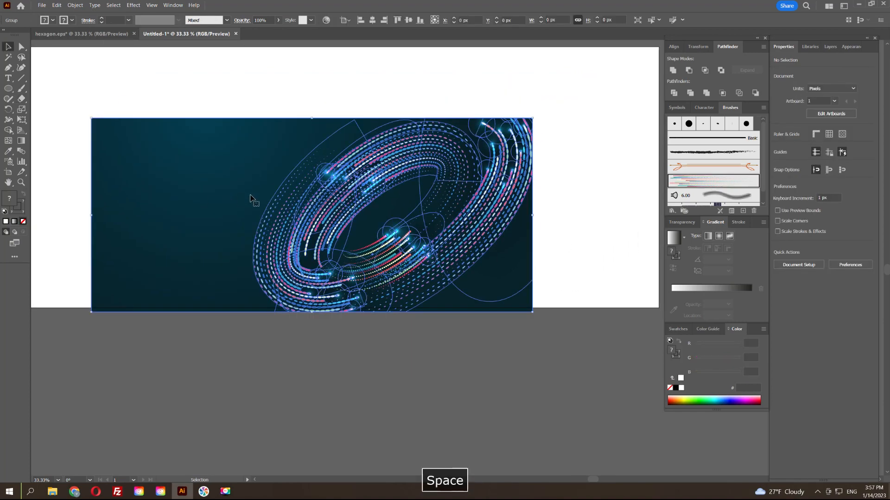
left_click_drag(252, 199, 252, 315)
left_click(408, 20)
left_click_drag(495, 115, 337, 141)
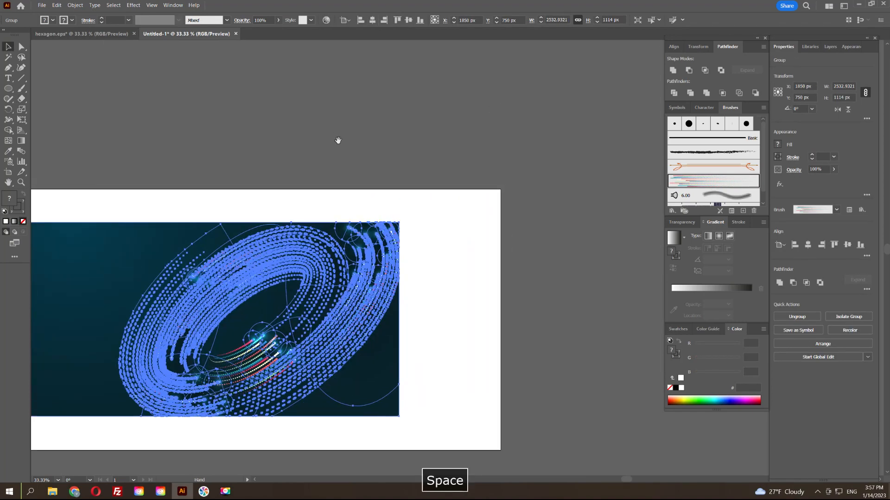
Scale the artwork group up proportionally from its centre to fill the artboard and deselect it.
left_click_drag(399, 222, 477, 191)
left_click(473, 162)
scroll(473, 162, "down", 2)
mouse_move(440, 144)
left_mouse_down()
mouse_move(422, 149)
mouse_move(454, 153)
mouse_move(465, 144)
mouse_move(459, 133)
mouse_move(514, 136)
left_mouse_up()
left_click(382, 219)
scroll(468, 184, "up", 4)
left_click(498, 158)
scroll(499, 157, "down", 3)
Erase the strips of the enlarged artwork that extend beyond the artboard's upper and lower edges.
key("shift+e")
mouse_move(123, 125)
left_mouse_down()
mouse_move(611, 161)
mouse_move(611, 173)
left_mouse_up()
left_click_drag(569, 166, 573, 178)
mouse_move(44, 423)
left_mouse_down()
mouse_move(522, 397)
mouse_move(589, 369)
left_mouse_up()
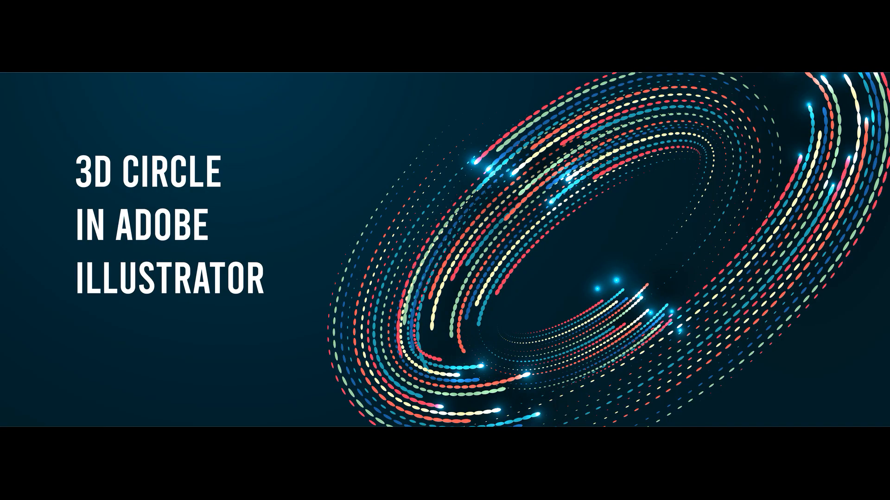